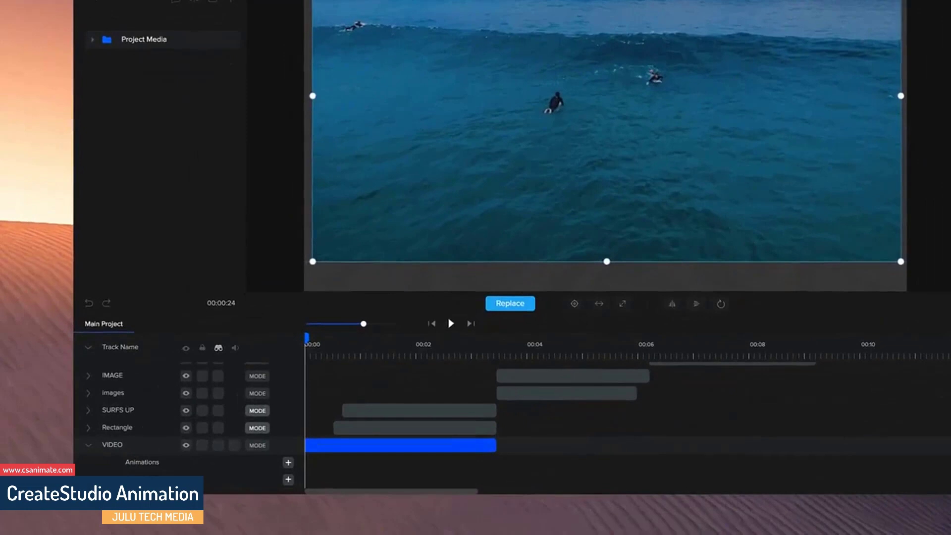
# - Add a doodle effect to the VIDEO track with the drawing hand hidden, and preview it
pyautogui.click(288, 479)
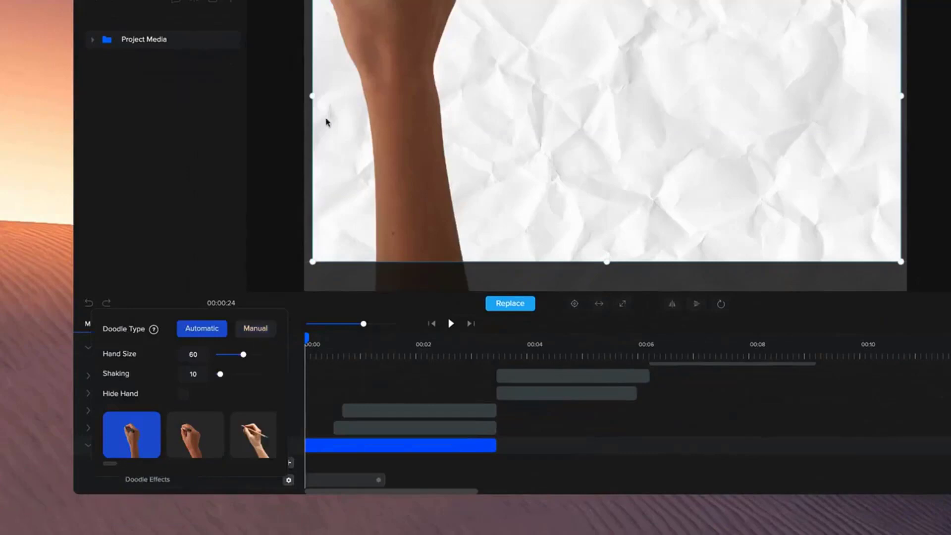
pyautogui.click(183, 394)
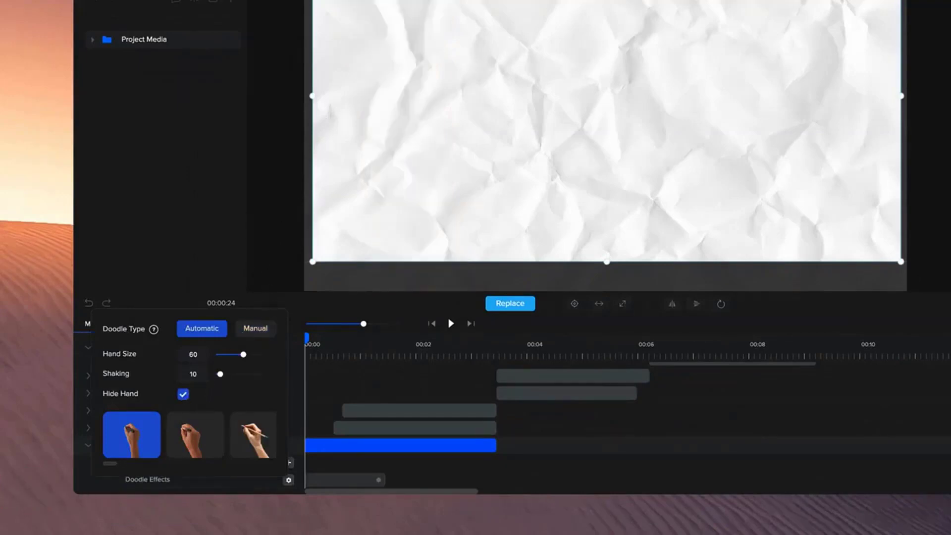
pyautogui.click(450, 323)
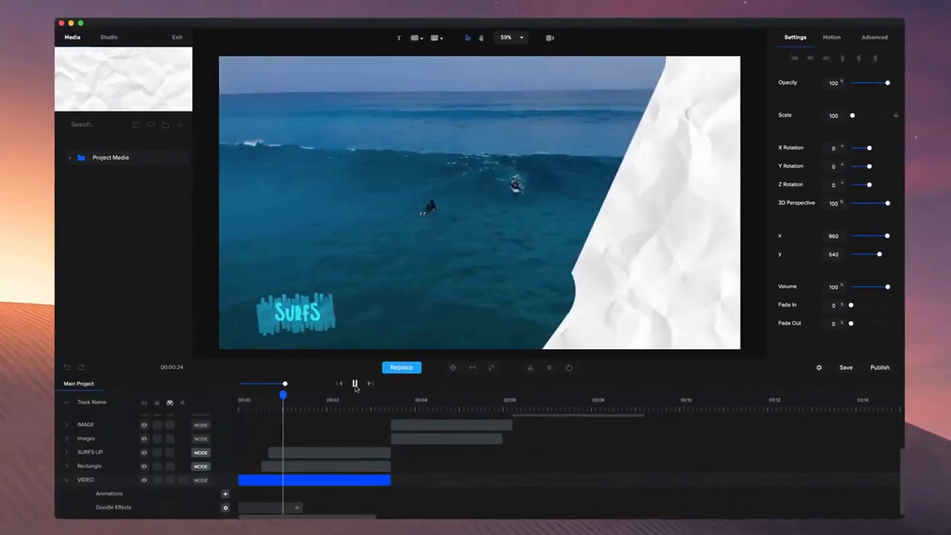
pyautogui.click(354, 384)
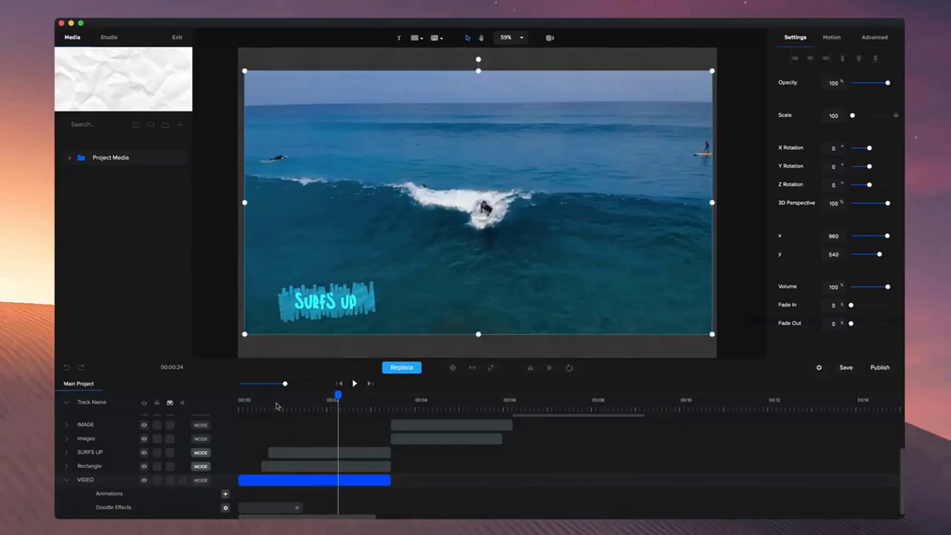
# - Shorten the VIDEO track's doodle effect to about one second and play the project from the start
pyautogui.click(277, 405)
pyautogui.click(297, 506)
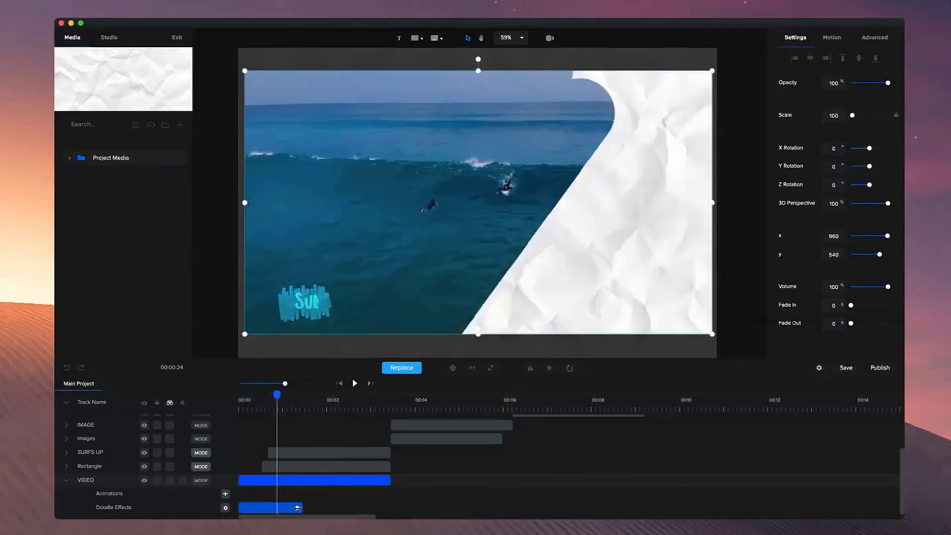
pyautogui.moveTo(297, 508)
pyautogui.mouseDown()
pyautogui.moveTo(387, 507)
pyautogui.moveTo(280, 513)
pyautogui.mouseUp()
pyautogui.click(341, 384)
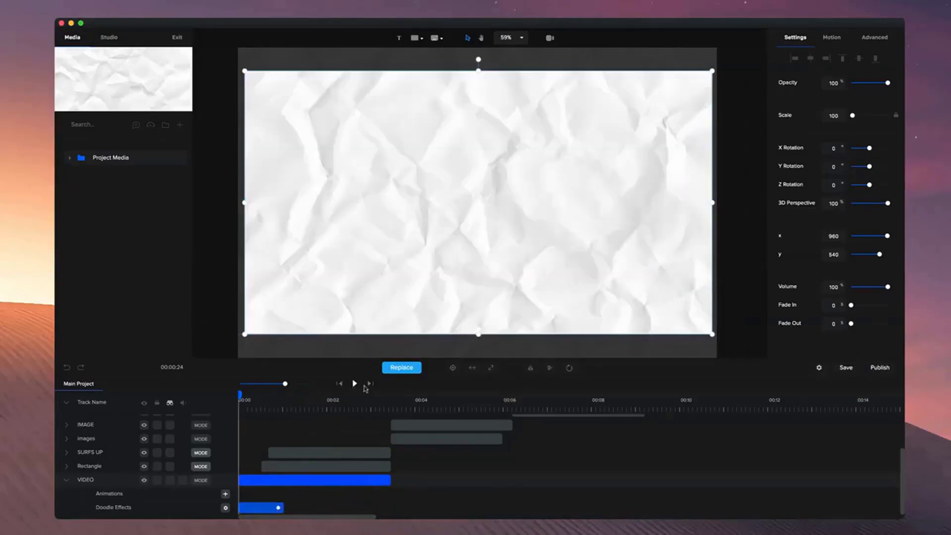
pyautogui.click(355, 383)
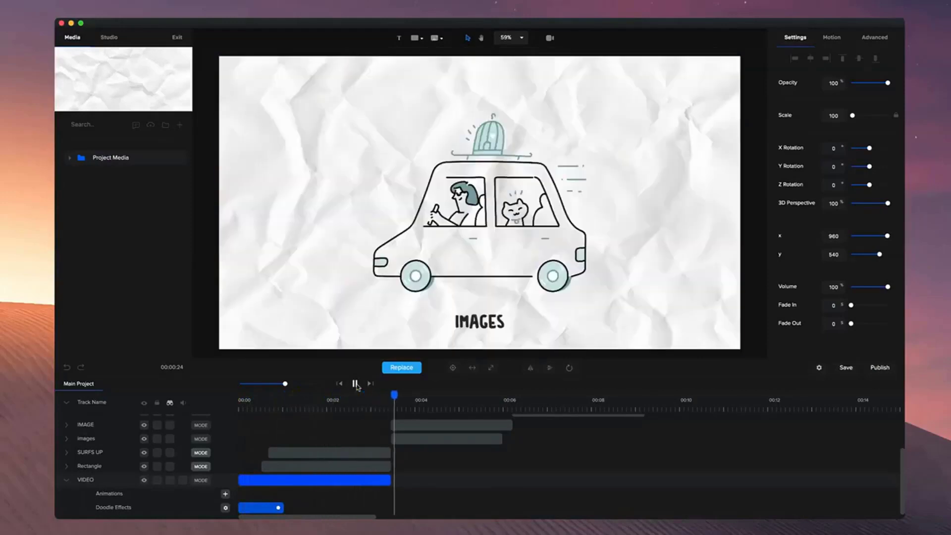
# - Stop playback at about 4 seconds, on the car scene, and add a doodle effect to the IMAGE track
pyautogui.click(442, 274)
pyautogui.scroll(2, 561, 200)
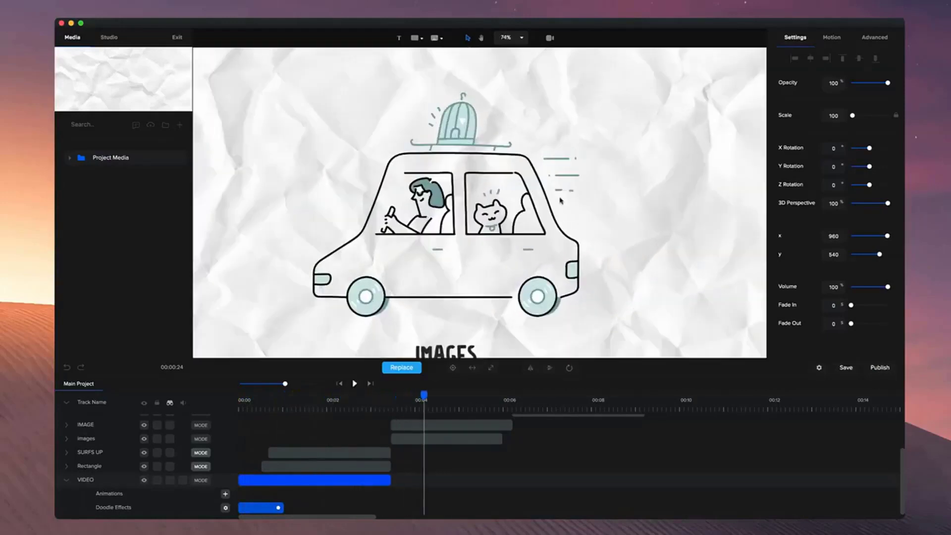
pyautogui.scroll(1, 398, 455)
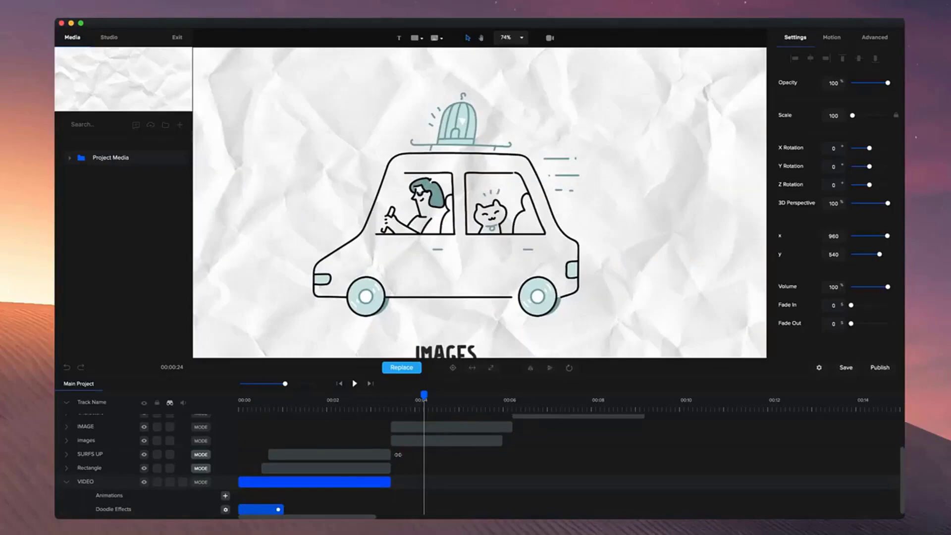
pyautogui.click(65, 484)
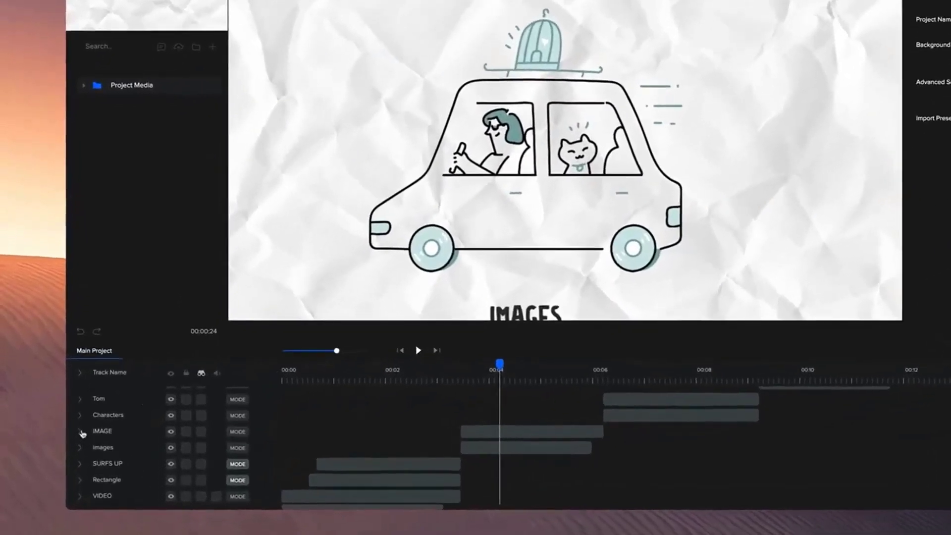
pyautogui.click(72, 452)
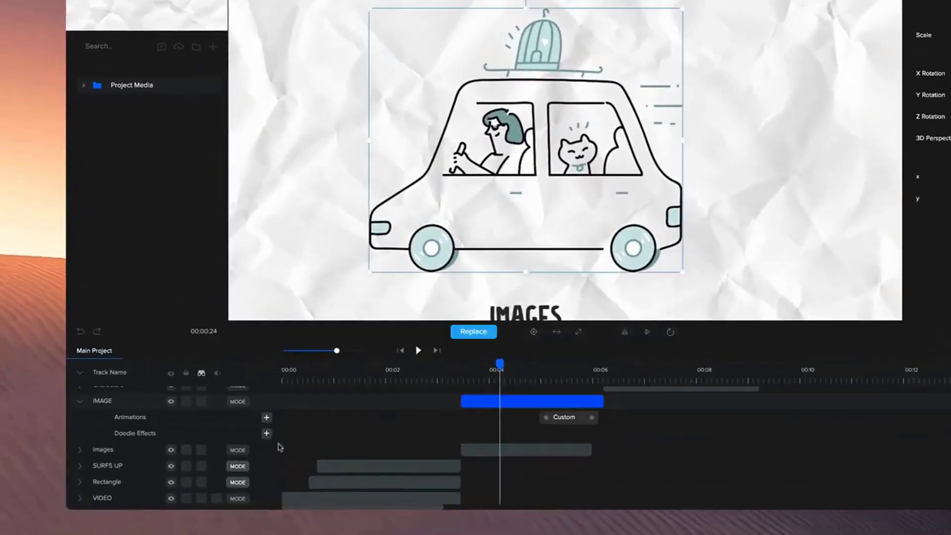
pyautogui.click(267, 433)
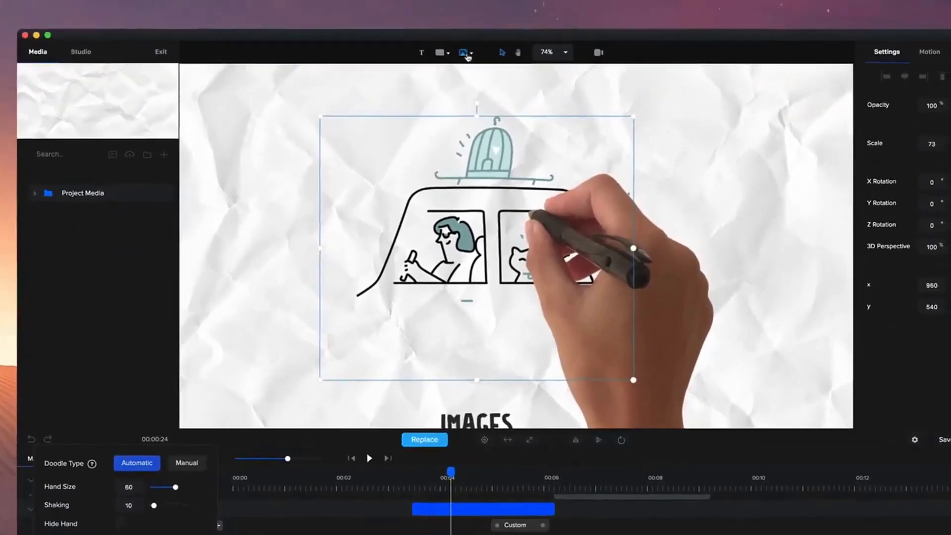
# - Look through the built-in illustration collections and close them again
pyautogui.click(466, 54)
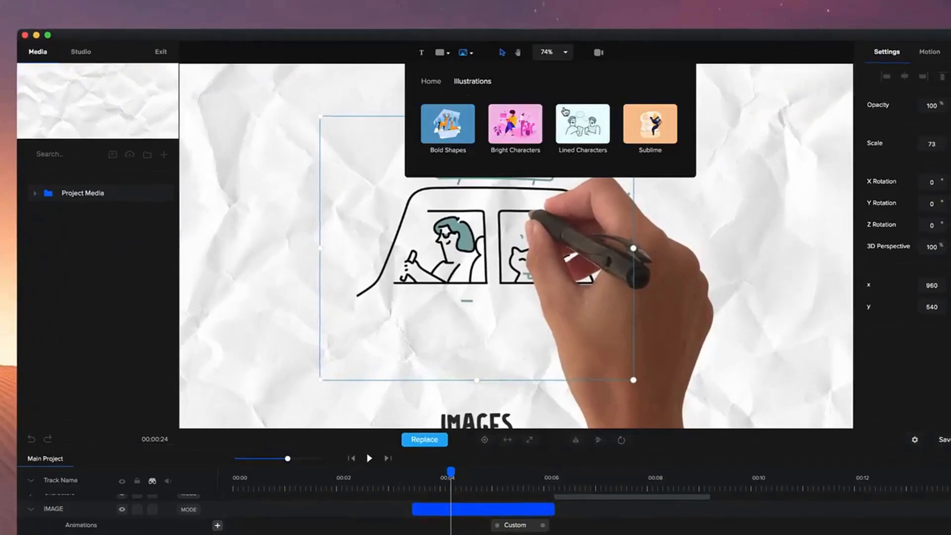
pyautogui.click(570, 251)
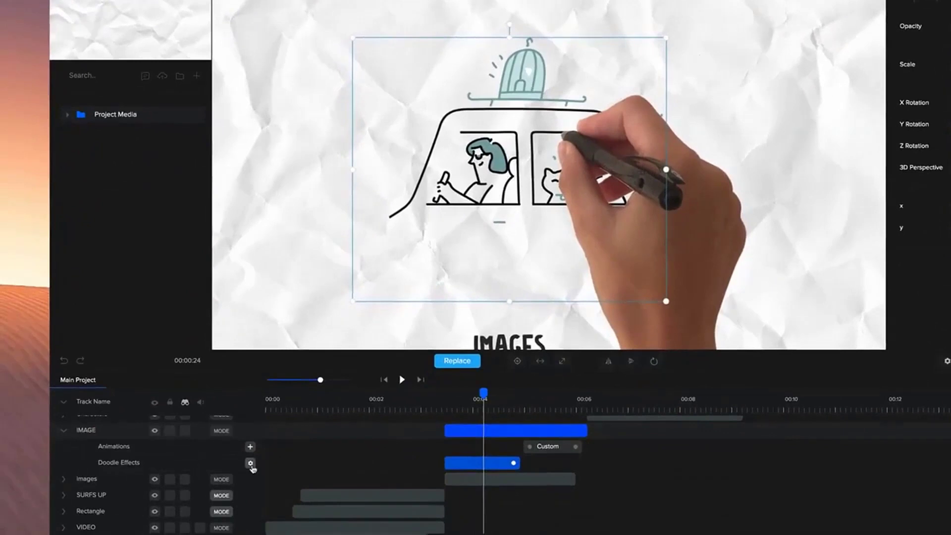
# - Switch the car image's doodle effect to the Manual type and start editing its path
pyautogui.click(250, 463)
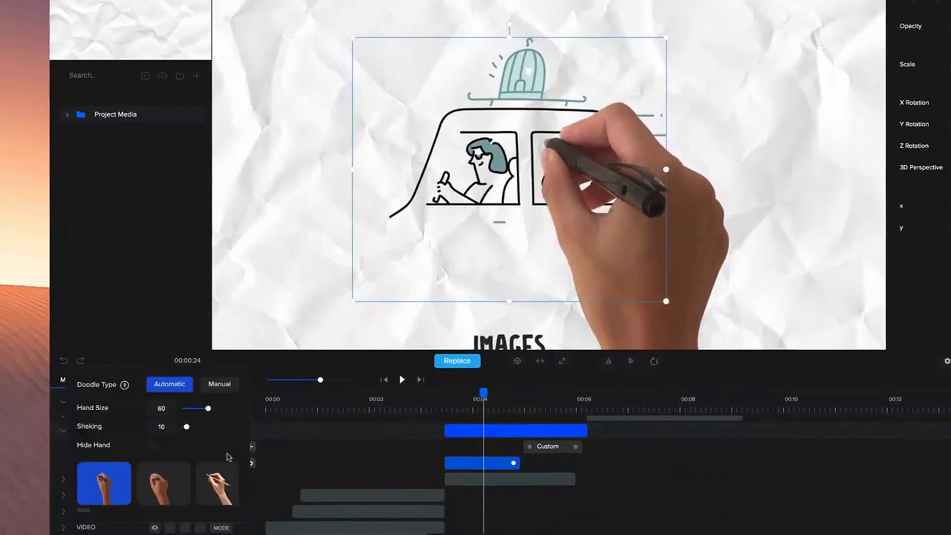
pyautogui.click(219, 385)
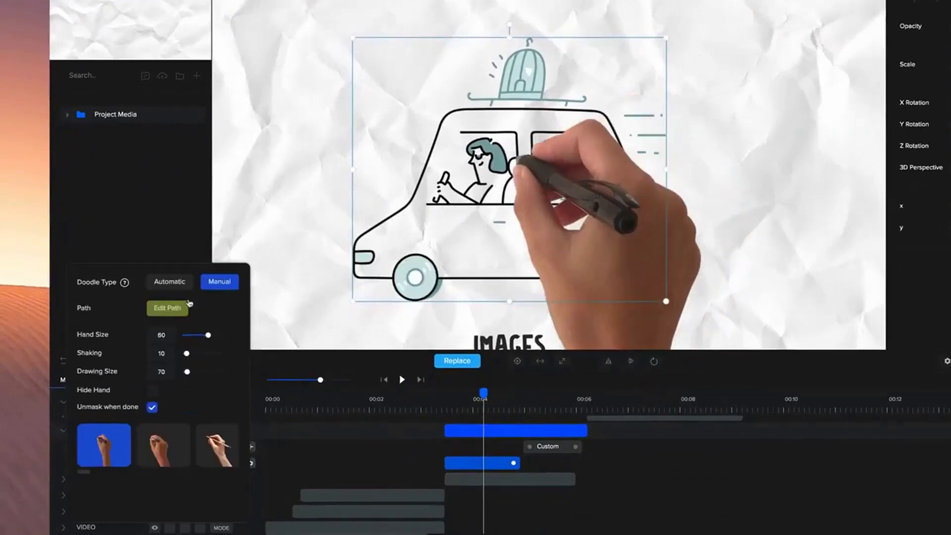
pyautogui.click(170, 308)
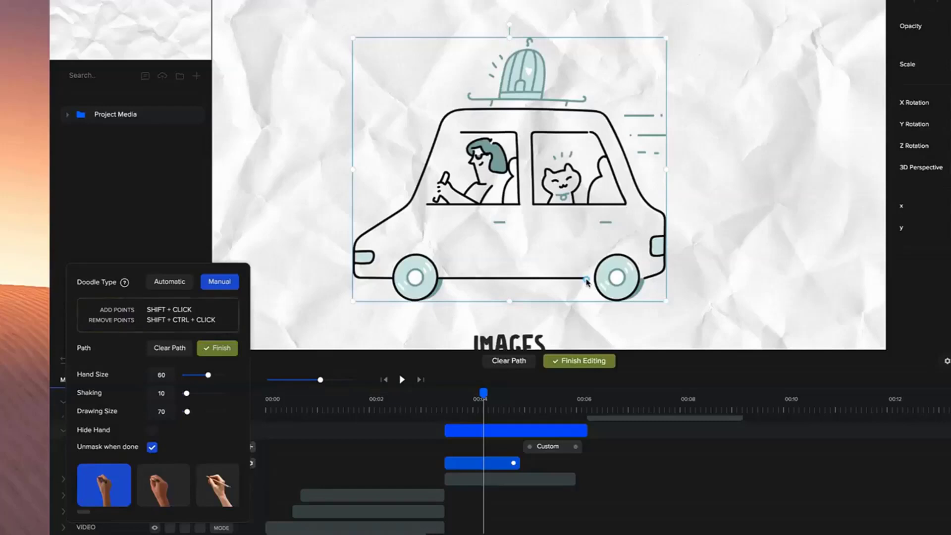
# - Trace the drawing path along the car's underside, around the front wheel and up over the front bumper
pyautogui.keyDown('shift'); pyautogui.click(440, 278); pyautogui.keyUp('shift')
pyautogui.keyDown('shift'); pyautogui.click(435, 291); pyautogui.keyUp('shift')
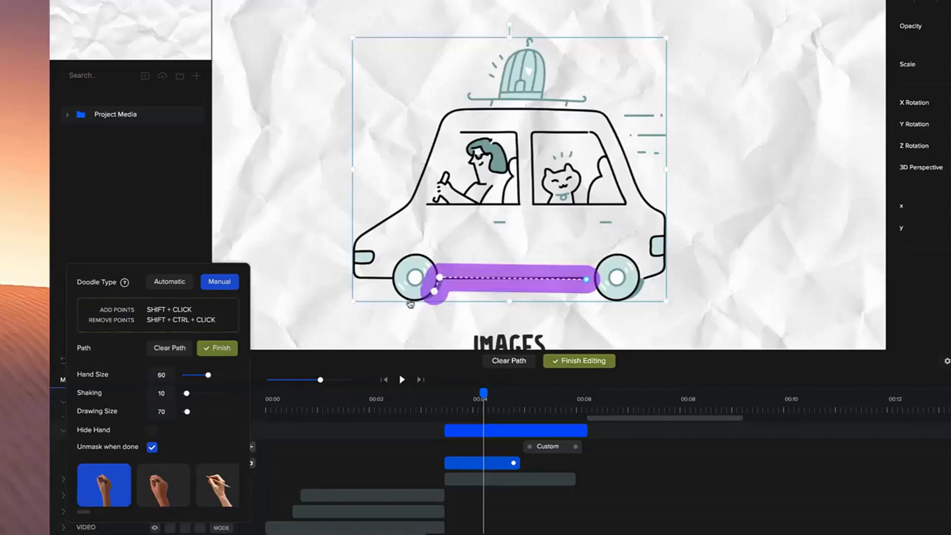
pyautogui.keyDown('shift'); pyautogui.click(410, 298); pyautogui.keyUp('shift')
pyautogui.keyDown('shift'); pyautogui.click(395, 286); pyautogui.keyUp('shift')
pyautogui.keyDown('shift'); pyautogui.click(396, 265); pyautogui.keyUp('shift')
pyautogui.keyDown('shift'); pyautogui.click(412, 258); pyautogui.keyUp('shift')
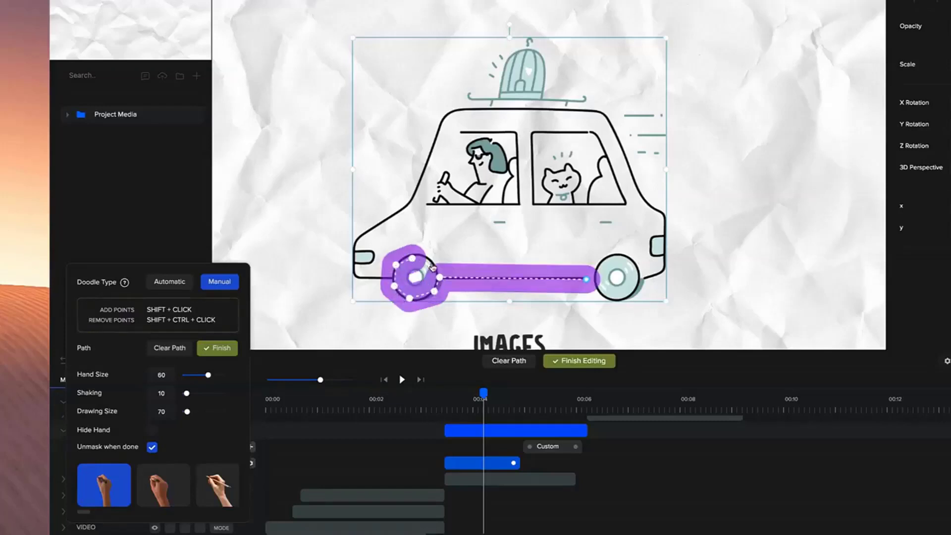
pyautogui.keyDown('shift'); pyautogui.click(432, 263); pyautogui.keyUp('shift')
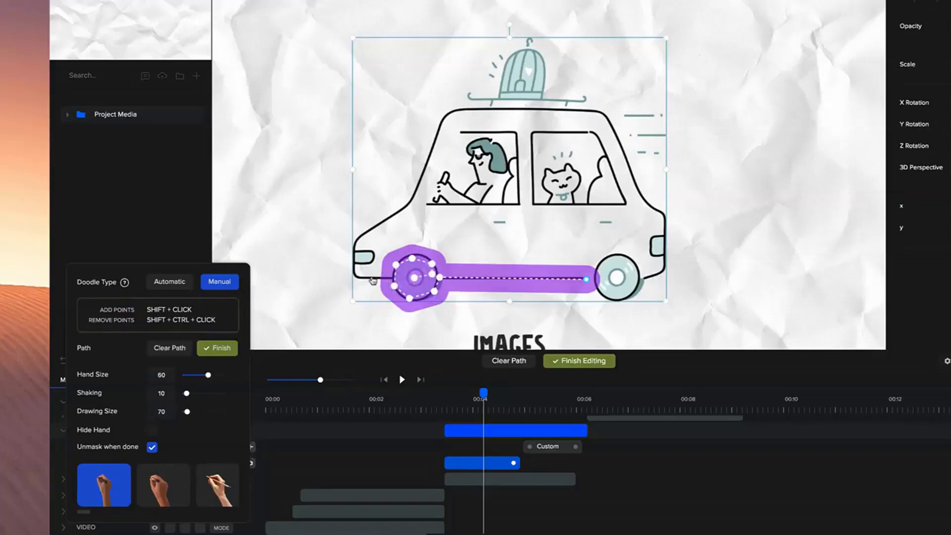
pyautogui.keyDown('shift'); pyautogui.click(362, 277); pyautogui.keyUp('shift')
pyautogui.keyDown('shift'); pyautogui.click(353, 259); pyautogui.keyUp('shift')
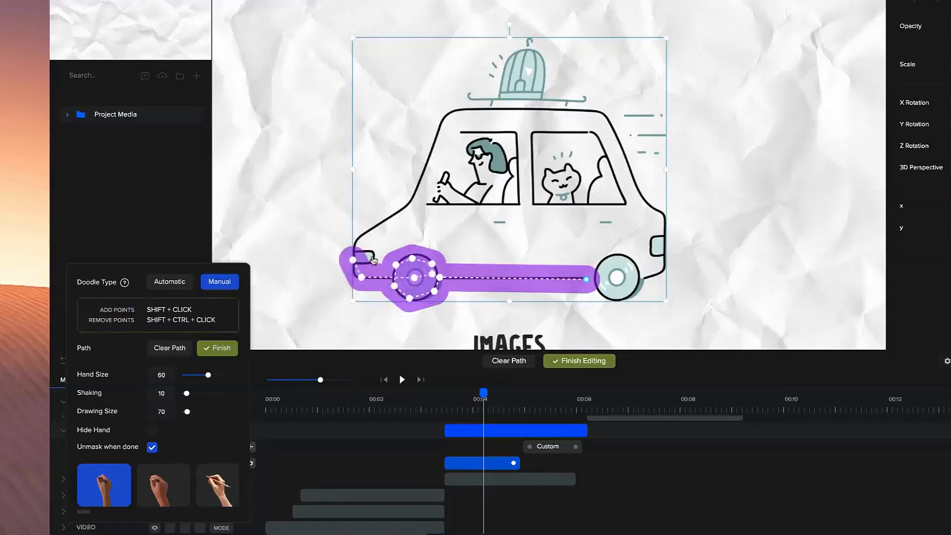
pyautogui.keyDown('shift'); pyautogui.click(366, 247); pyautogui.keyUp('shift')
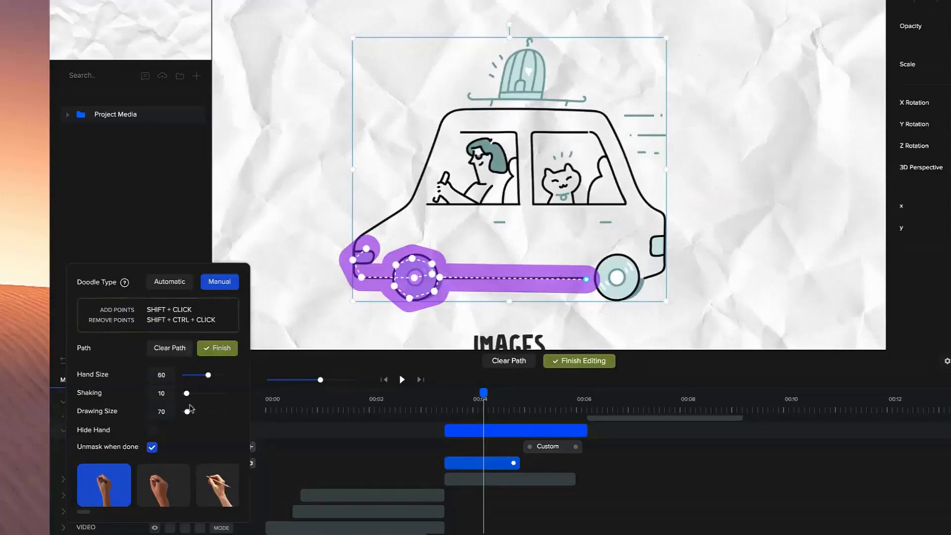
# - Set the drawing size to 69 and continue the path up the hood, the windshield edge and along the roof
pyautogui.moveTo(187, 411)
pyautogui.mouseDown()
pyautogui.moveTo(197, 412)
pyautogui.moveTo(188, 415)
pyautogui.mouseUp()
pyautogui.keyDown('shift'); pyautogui.click(375, 224); pyautogui.keyUp('shift')
pyautogui.keyDown('shift'); pyautogui.click(401, 212); pyautogui.keyUp('shift')
pyautogui.keyDown('shift'); pyautogui.click(409, 201); pyautogui.keyUp('shift')
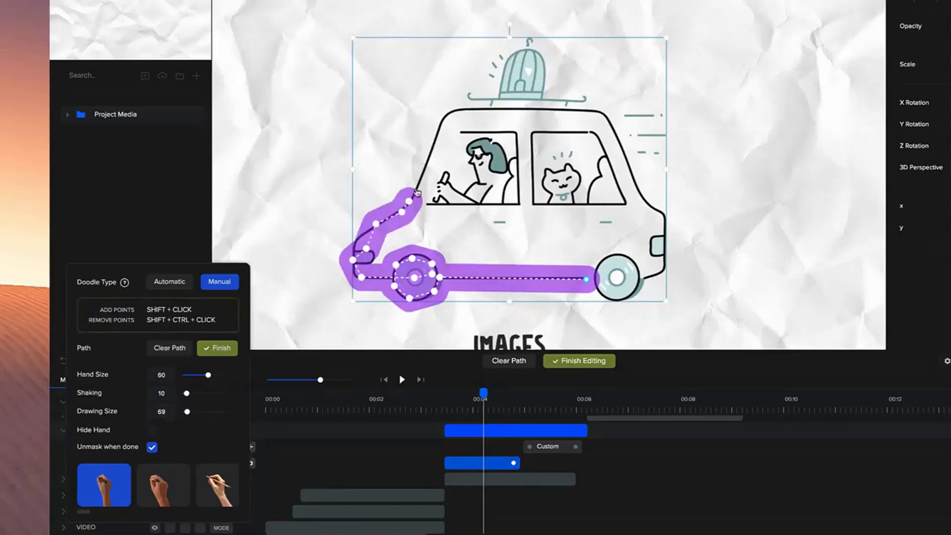
pyautogui.keyDown('shift'); pyautogui.click(428, 156); pyautogui.keyUp('shift')
pyautogui.keyDown('shift'); pyautogui.click(438, 126); pyautogui.keyUp('shift')
pyautogui.keyDown('shift'); pyautogui.click(448, 109); pyautogui.keyUp('shift')
pyautogui.keyDown('shift'); pyautogui.click(479, 107); pyautogui.keyUp('shift')
pyautogui.keyDown('shift'); pyautogui.click(519, 107); pyautogui.keyUp('shift')
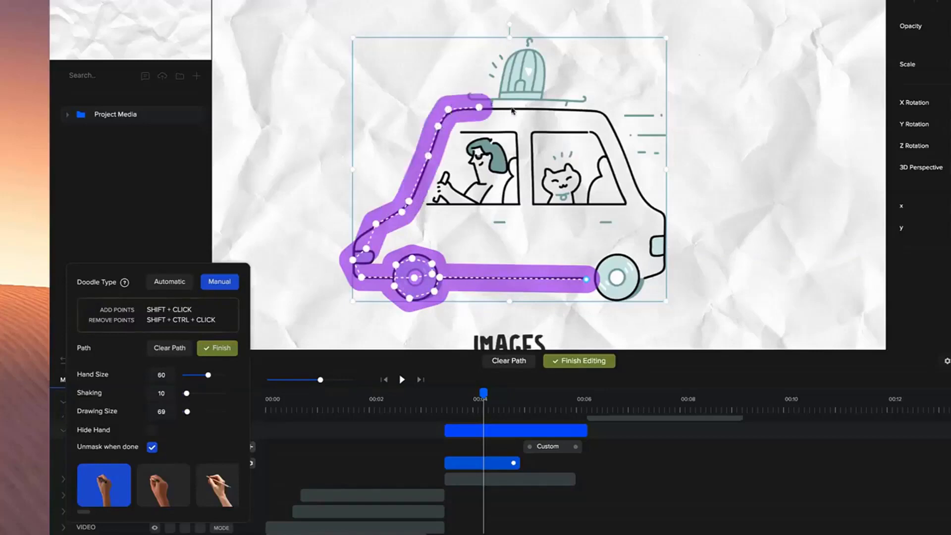
# - Extend the path over the roof rack and birdcage and back and forth across the upper speed lines
pyautogui.keyDown('shift'); pyautogui.click(571, 102); pyautogui.keyUp('shift')
pyautogui.keyDown('shift'); pyautogui.click(587, 106); pyautogui.keyUp('shift')
pyautogui.keyDown('shift'); pyautogui.click(488, 83); pyautogui.keyUp('shift')
pyautogui.keyDown('shift'); pyautogui.click(531, 42); pyautogui.keyUp('shift')
pyautogui.keyDown('shift'); pyautogui.click(541, 70); pyautogui.keyUp('shift')
pyautogui.keyDown('shift'); pyautogui.click(670, 117); pyautogui.keyUp('shift')
pyautogui.keyDown('shift'); pyautogui.click(615, 131); pyautogui.keyUp('shift')
pyautogui.keyDown('shift'); pyautogui.click(666, 136); pyautogui.keyUp('shift')
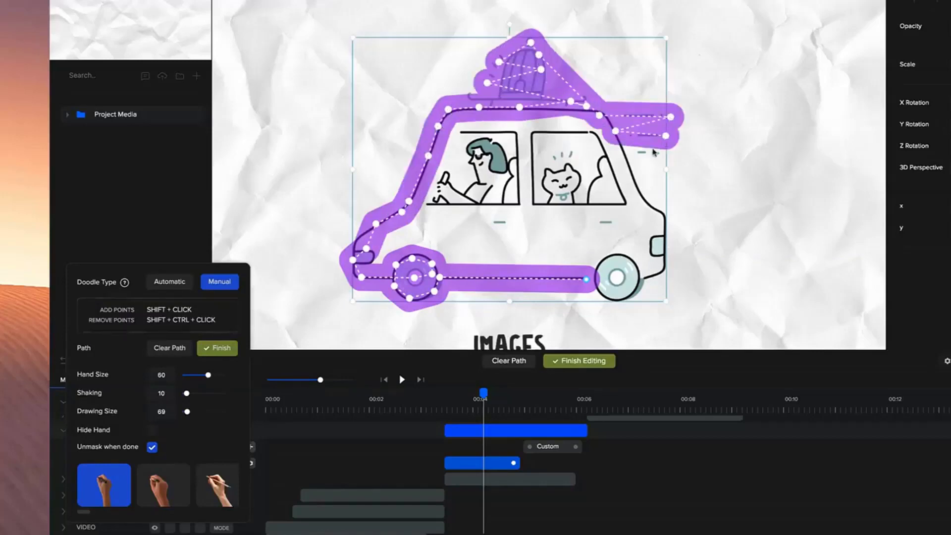
# - Continue the path past the lowest speed line, down the car's rear, around the rear wheel and up to the body
pyautogui.keyDown('shift'); pyautogui.click(660, 154); pyautogui.keyUp('shift')
pyautogui.keyDown('shift'); pyautogui.click(641, 193); pyautogui.keyUp('shift')
pyautogui.keyDown('shift'); pyautogui.click(655, 208); pyautogui.keyUp('shift')
pyautogui.keyDown('shift'); pyautogui.click(663, 267); pyautogui.keyUp('shift')
pyautogui.keyDown('shift'); pyautogui.click(632, 290); pyautogui.keyUp('shift')
pyautogui.keyDown('shift'); pyautogui.click(602, 263); pyautogui.keyUp('shift')
pyautogui.keyDown('shift'); pyautogui.click(610, 223); pyautogui.keyUp('shift')
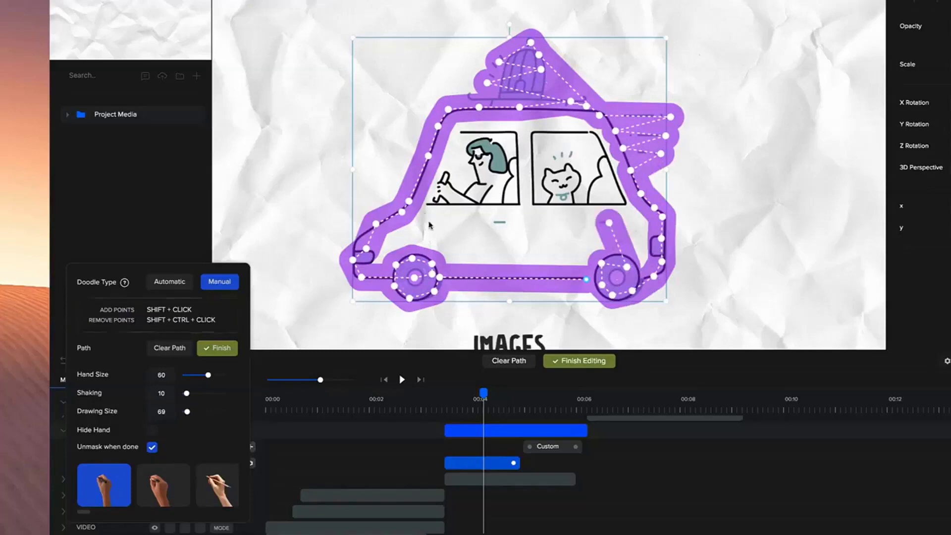
# - Zigzag the path upward across both car windows and reposition the two points just below the windows
pyautogui.keyDown('shift'); pyautogui.click(425, 210); pyautogui.keyUp('shift')
pyautogui.keyDown('shift'); pyautogui.click(630, 202); pyautogui.keyUp('shift')
pyautogui.keyDown('shift'); pyautogui.click(438, 188); pyautogui.keyUp('shift')
pyautogui.keyDown('shift'); pyautogui.click(615, 172); pyautogui.keyUp('shift')
pyautogui.keyDown('shift'); pyautogui.click(446, 162); pyautogui.keyUp('shift')
pyautogui.keyDown('shift'); pyautogui.click(608, 150); pyautogui.keyUp('shift')
pyautogui.keyDown('shift'); pyautogui.click(458, 142); pyautogui.keyUp('shift')
pyautogui.keyDown('shift'); pyautogui.click(596, 129); pyautogui.keyUp('shift')
pyautogui.keyDown('shift'); pyautogui.click(458, 122); pyautogui.keyUp('shift')
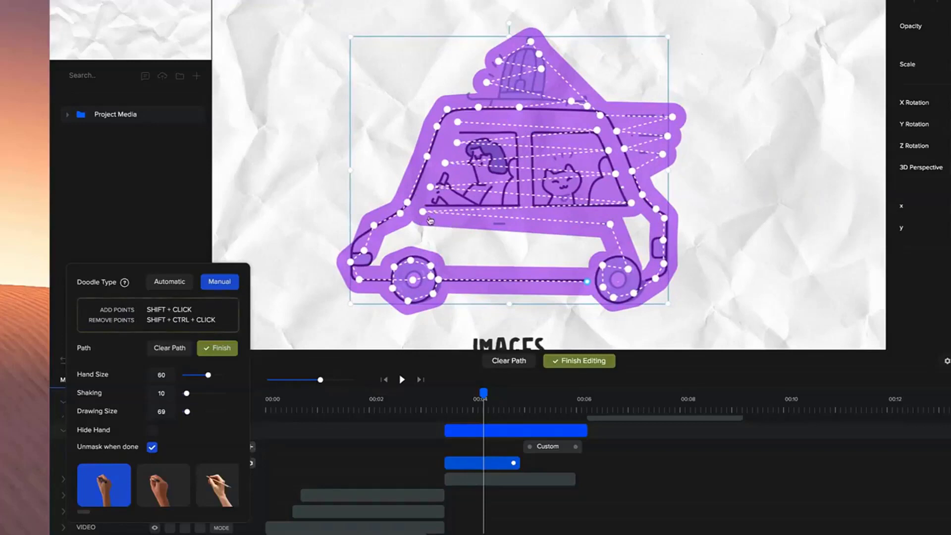
pyautogui.moveTo(423, 213)
pyautogui.mouseDown()
pyautogui.moveTo(502, 234)
pyautogui.moveTo(435, 210)
pyautogui.mouseUp()
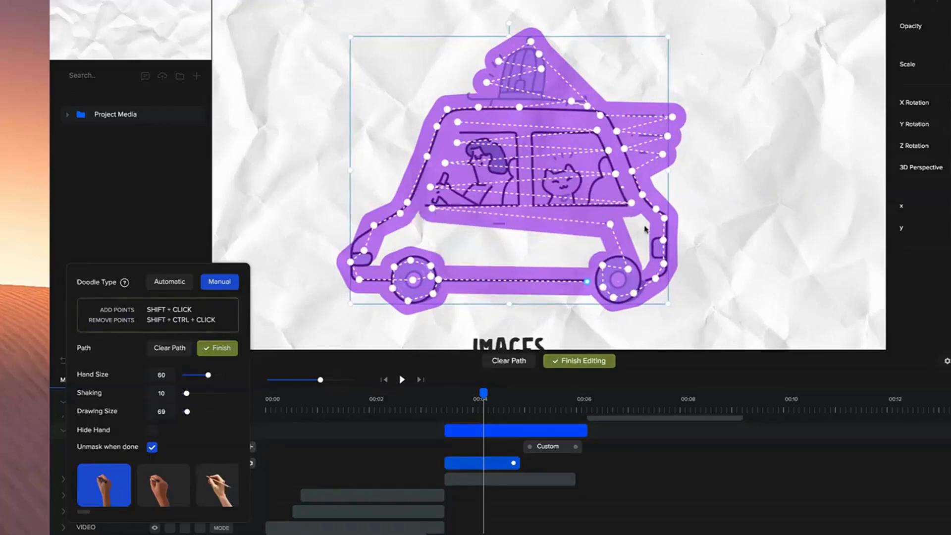
pyautogui.moveTo(611, 225); pyautogui.dragTo(630, 228)
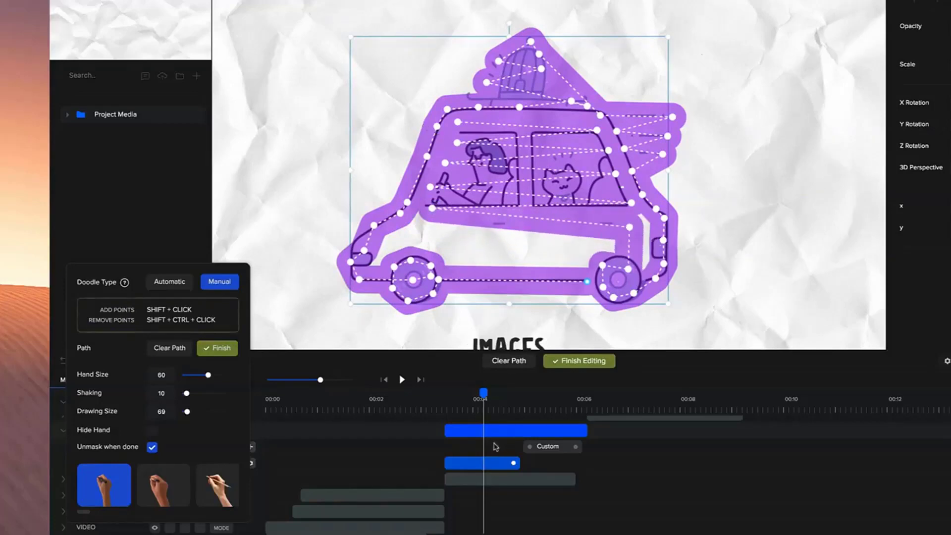
# - Preview the car being drawn and shorten its doodle effect to end at about 4.8 seconds
pyautogui.click(447, 407)
pyautogui.click(402, 379)
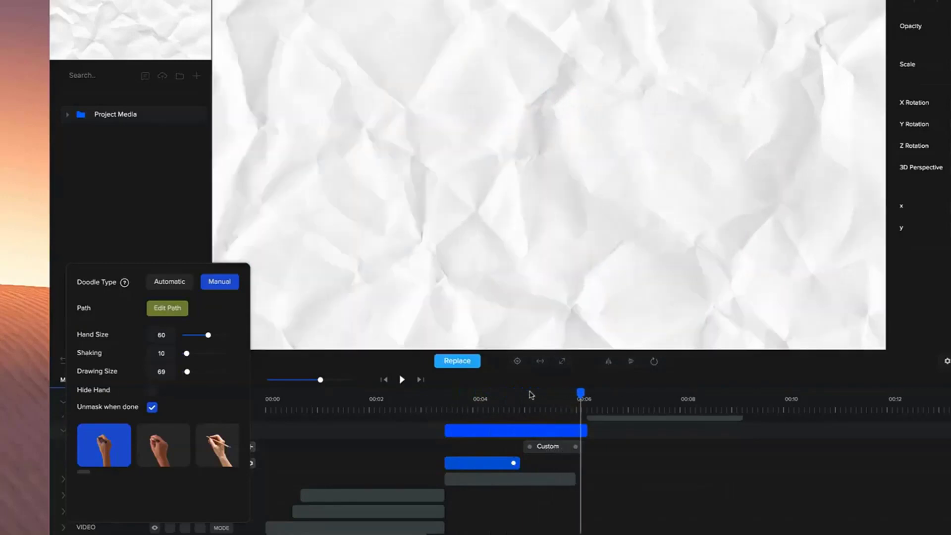
pyautogui.click(513, 398)
pyautogui.moveTo(514, 464)
pyautogui.mouseDown()
pyautogui.moveTo(493, 463)
pyautogui.moveTo(510, 463)
pyautogui.mouseUp()
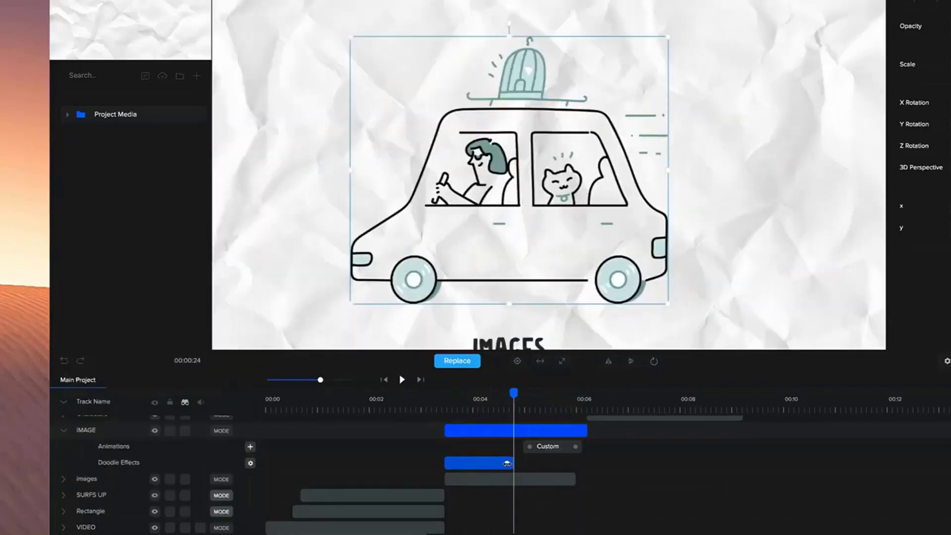
# - Look through the available doodle hand styles and scrub back through the car drawing to about 4 seconds
pyautogui.click(250, 463)
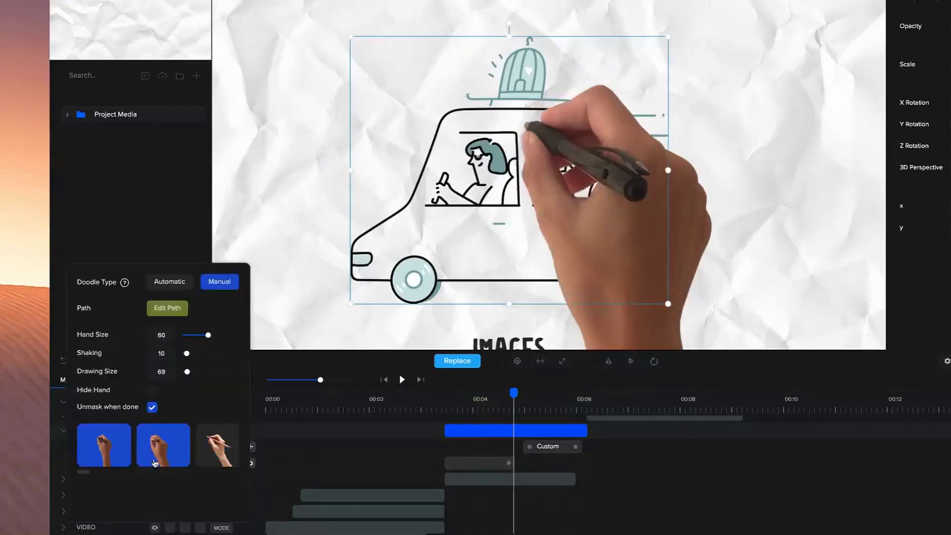
pyautogui.moveTo(82, 473); pyautogui.dragTo(243, 468)
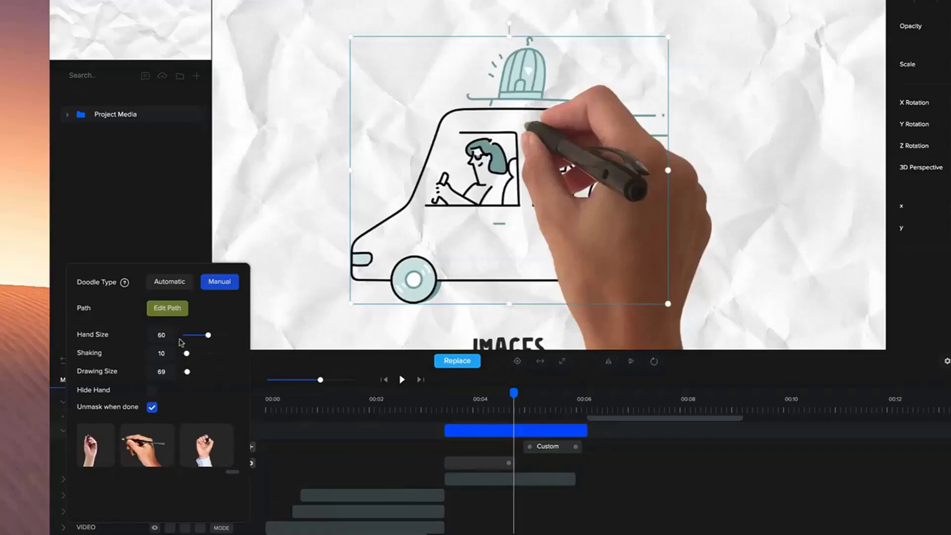
pyautogui.click(490, 400)
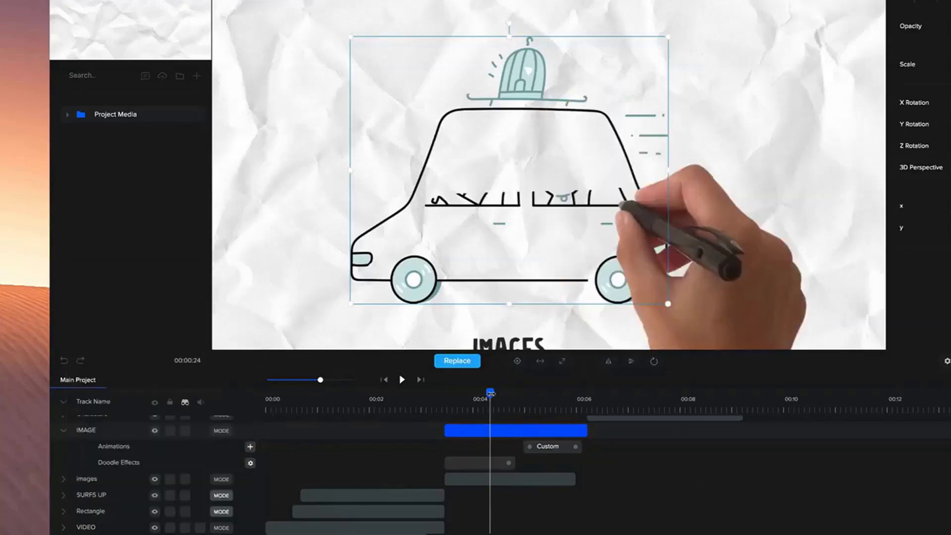
pyautogui.moveTo(490, 394)
pyautogui.mouseDown()
pyautogui.moveTo(465, 399)
pyautogui.moveTo(477, 414)
pyautogui.mouseUp()
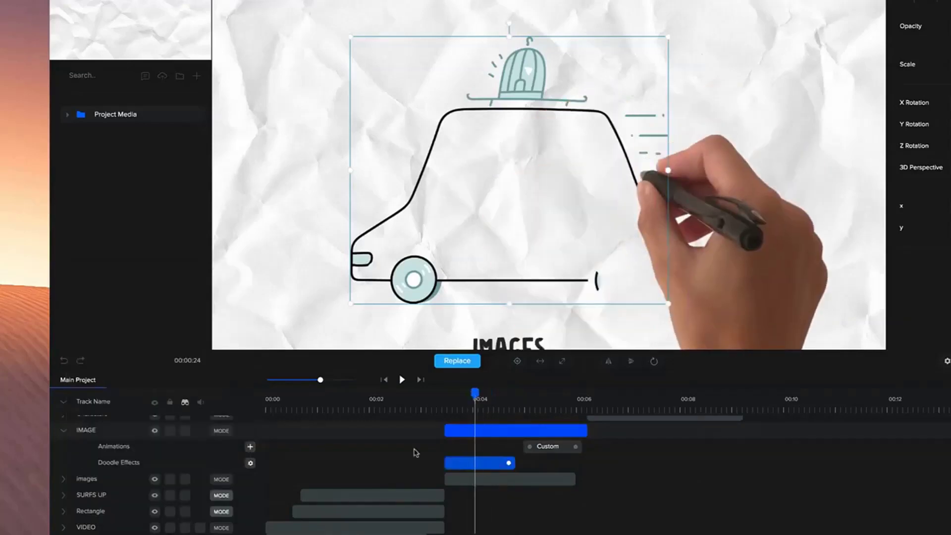
# - Open the car's doodle settings, reduce the hand size to 48 and choose the hand holding a black pencil
pyautogui.click(251, 463)
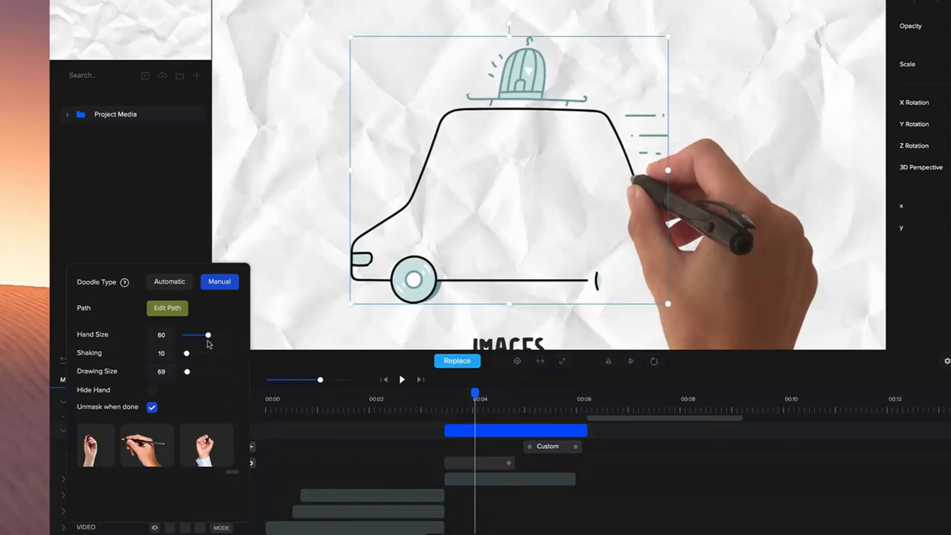
pyautogui.moveTo(208, 341); pyautogui.dragTo(203, 341)
pyautogui.scroll(-3, 619, 236)
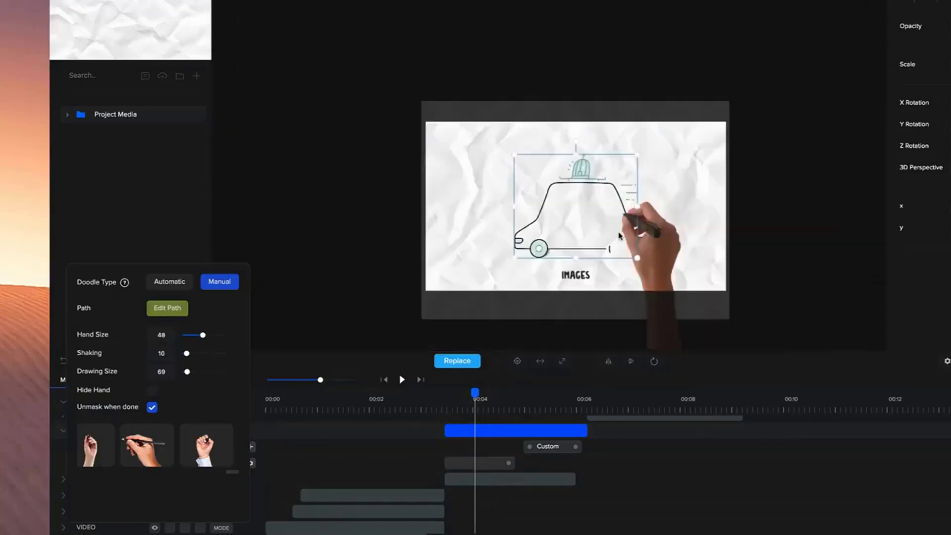
pyautogui.click(209, 460)
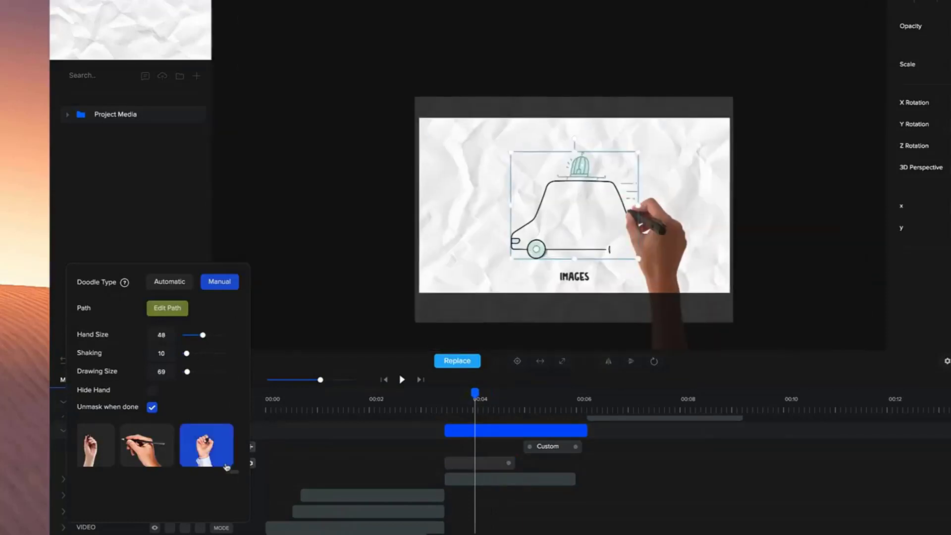
pyautogui.click(147, 451)
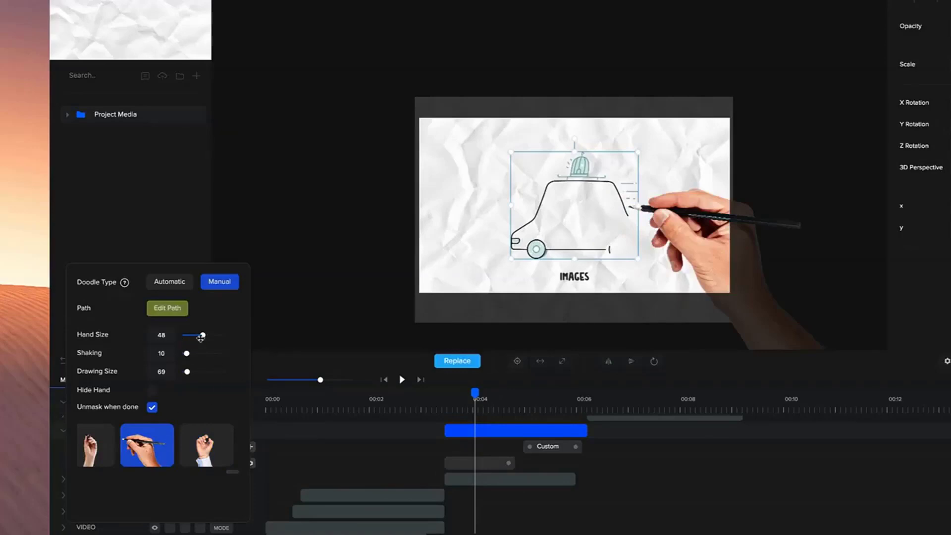
# - Try hand sizes of 18 and 32 for the car's pencil-holding doodle hand
pyautogui.moveTo(200, 338); pyautogui.dragTo(190, 333)
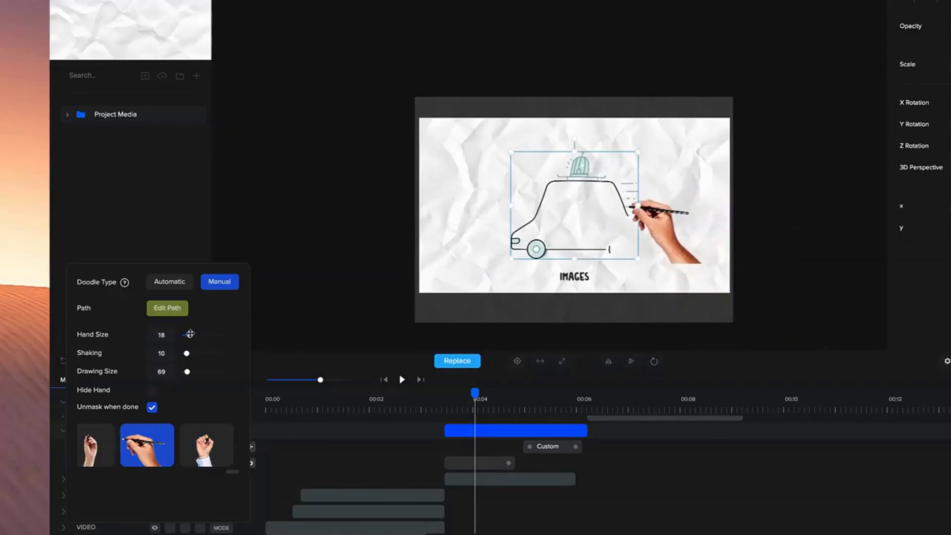
pyautogui.scroll(1, 634, 200)
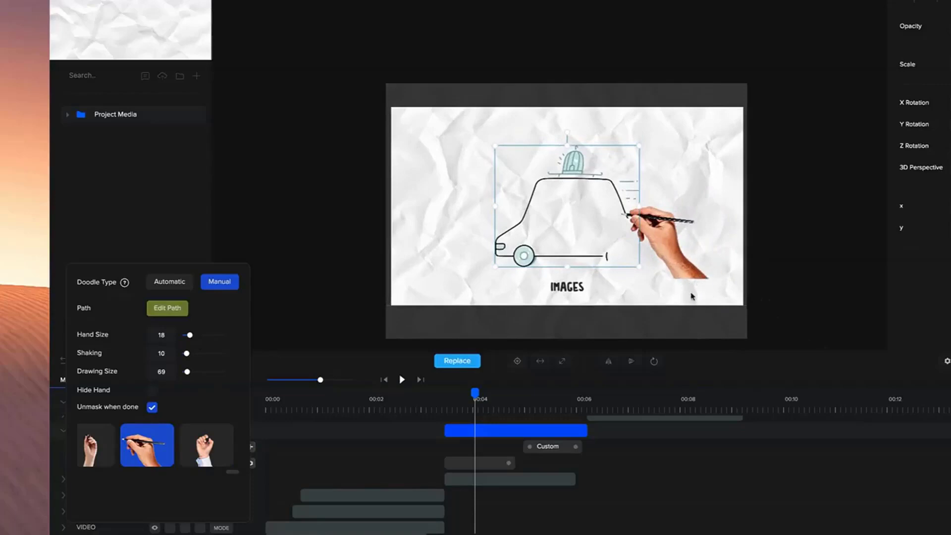
pyautogui.moveTo(188, 335); pyautogui.dragTo(196, 334)
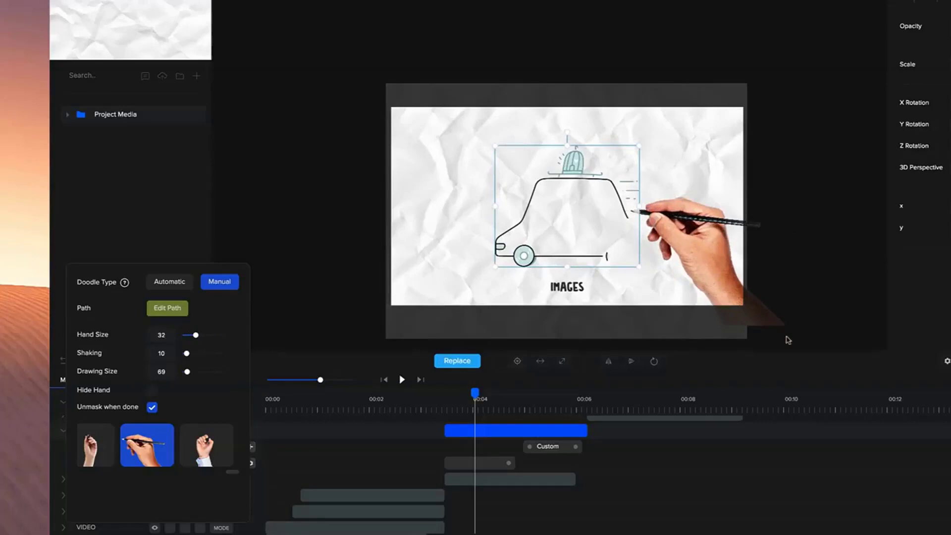
pyautogui.scroll(3, 628, 261)
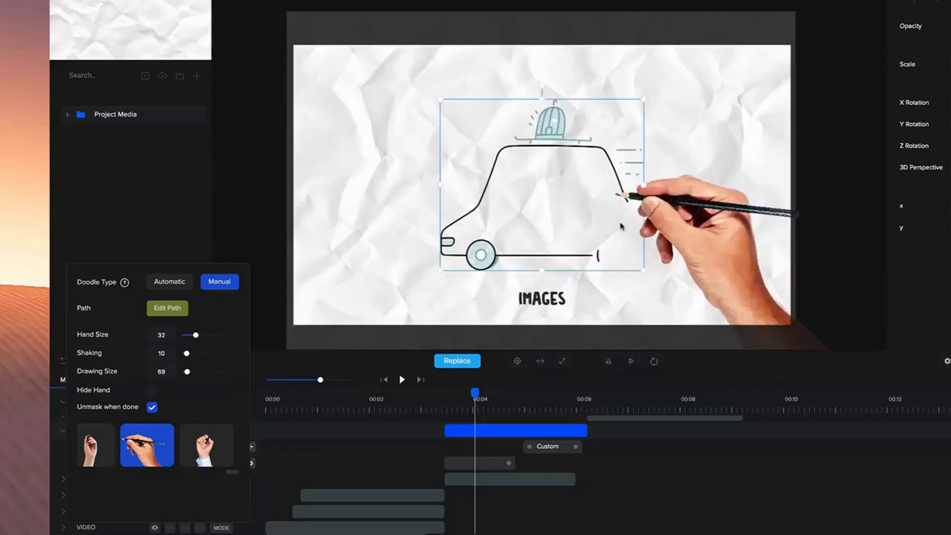
# - Try other hand styles for the car, choose the blue-marker hand, and set hand size 44 and shaking 19
pyautogui.click(204, 448)
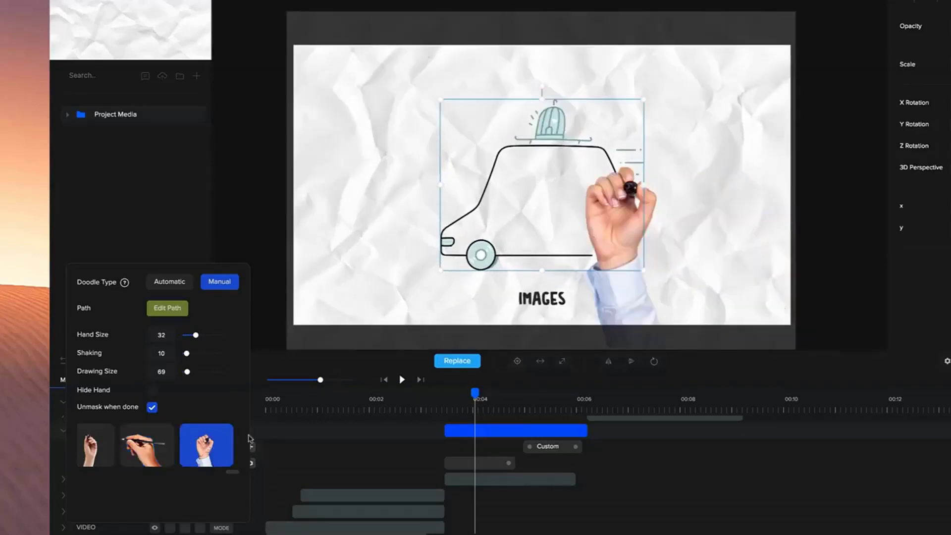
pyautogui.click(113, 458)
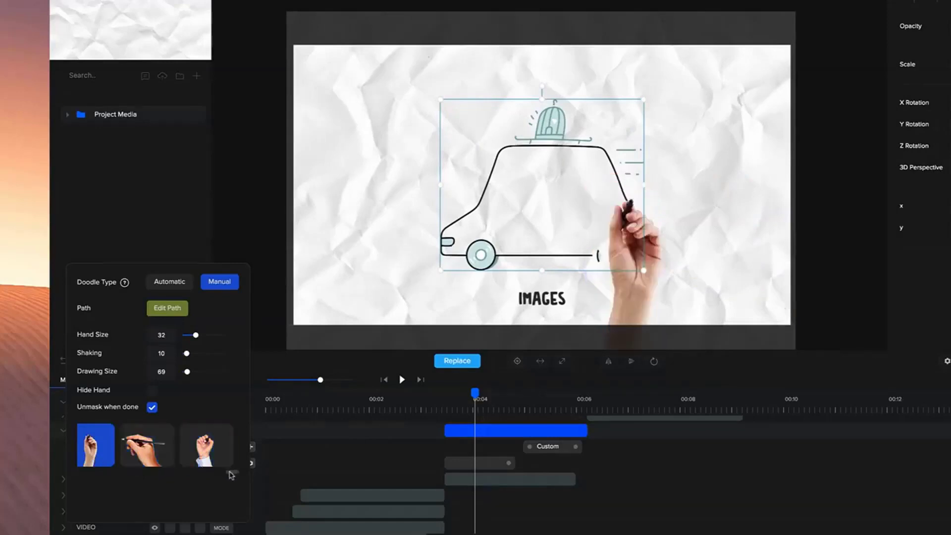
pyautogui.moveTo(230, 474); pyautogui.dragTo(209, 473)
pyautogui.click(142, 452)
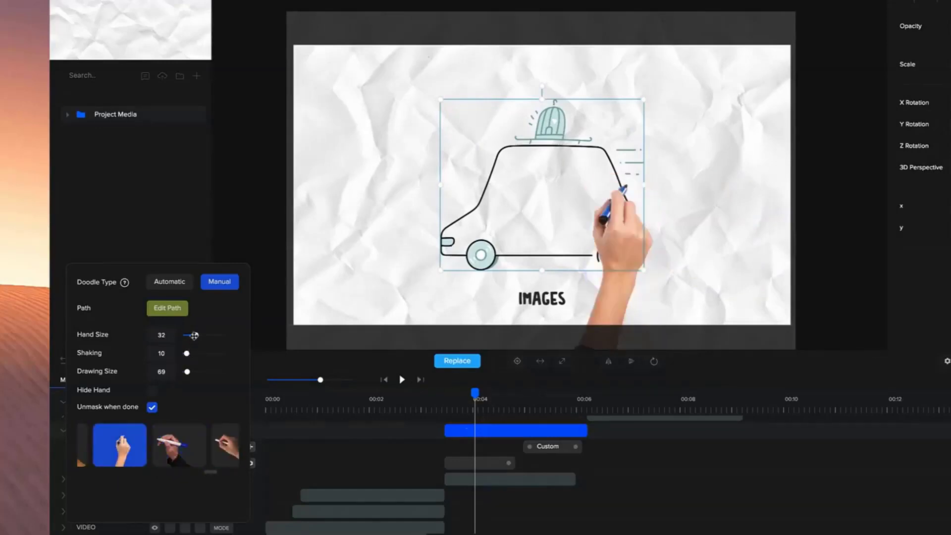
pyautogui.moveTo(194, 335); pyautogui.dragTo(190, 354)
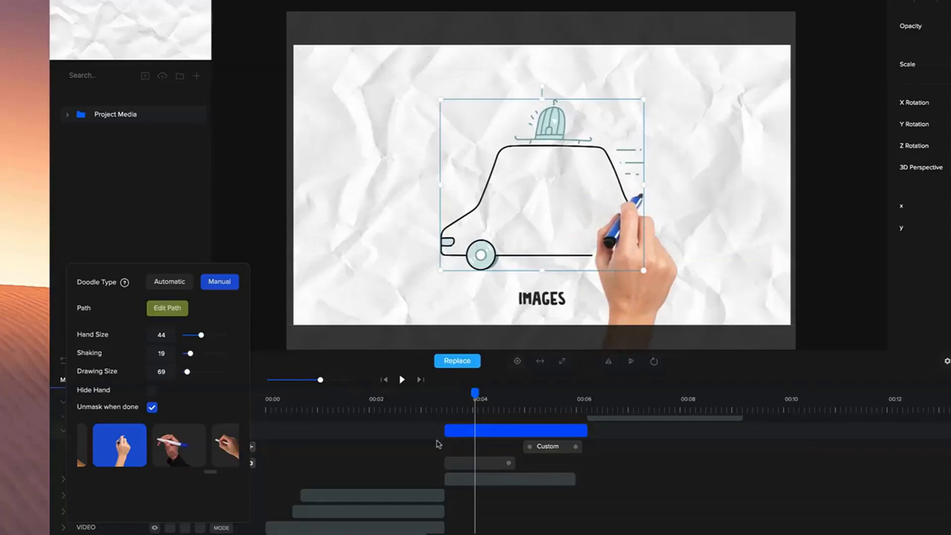
# - Preview the car being drawn from about 3.3 seconds with the new hand settings
pyautogui.click(438, 405)
pyautogui.click(401, 380)
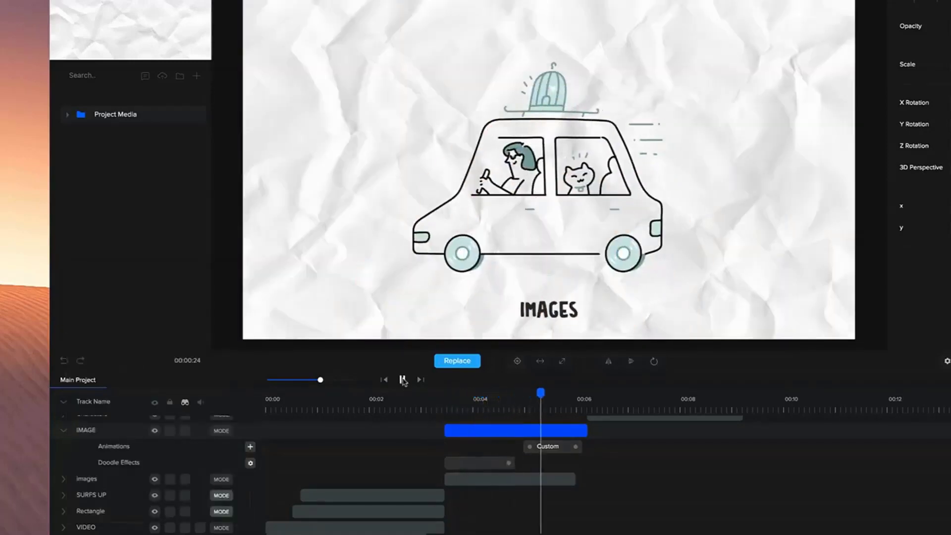
pyautogui.click(543, 187)
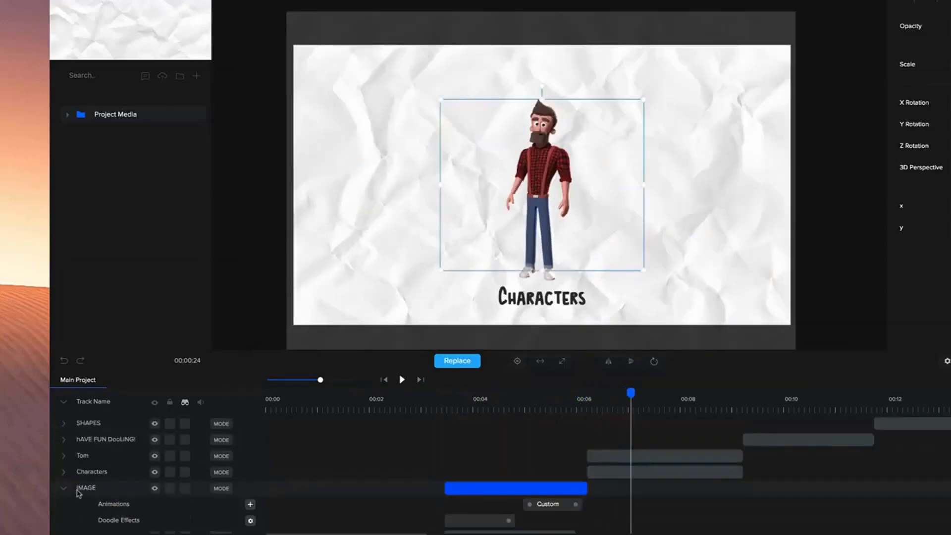
# - Add a doodle effect to the Tom character track, set it to Manual and start editing its path
pyautogui.click(66, 489)
pyautogui.click(64, 456)
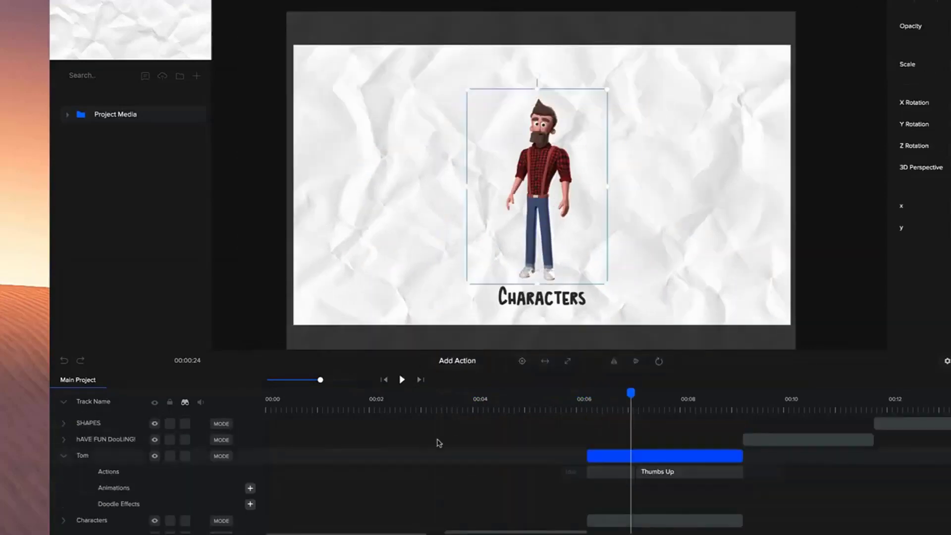
pyautogui.click(251, 504)
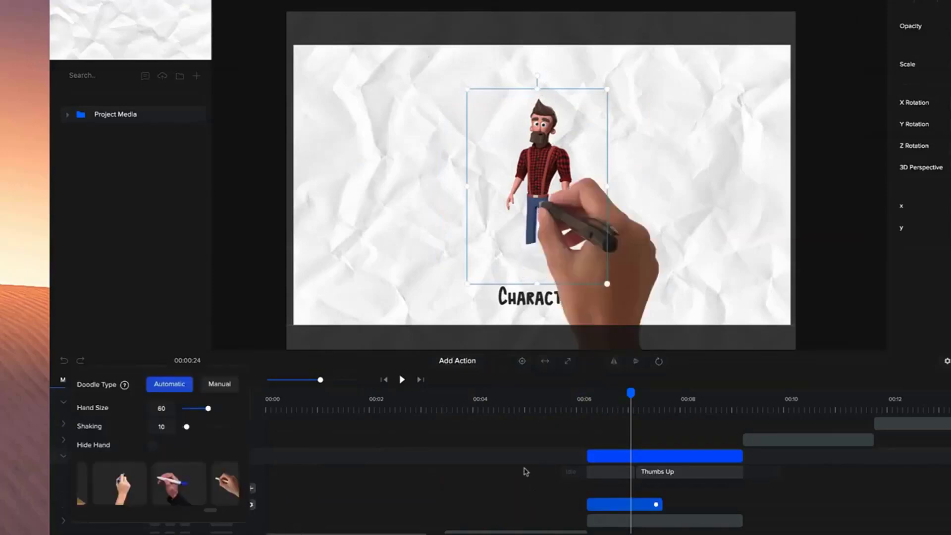
pyautogui.click(215, 387)
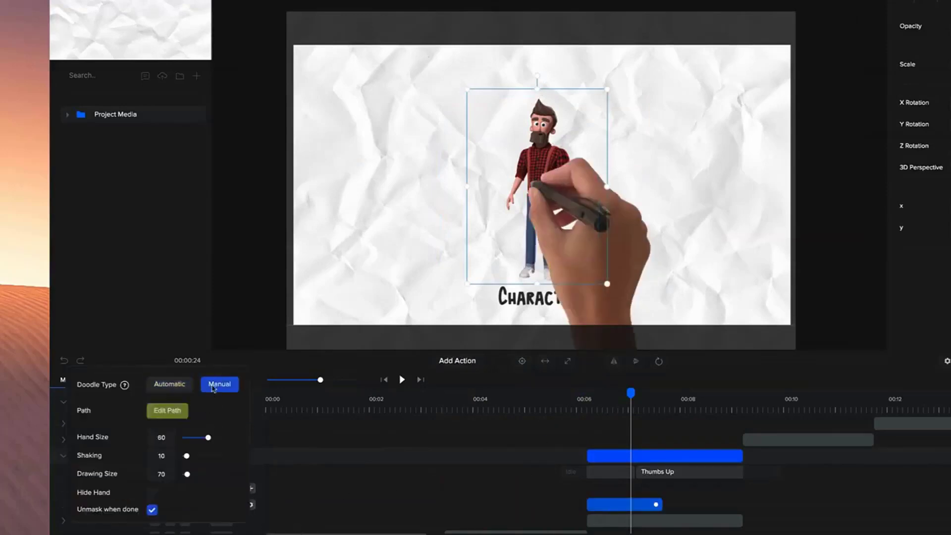
pyautogui.click(168, 308)
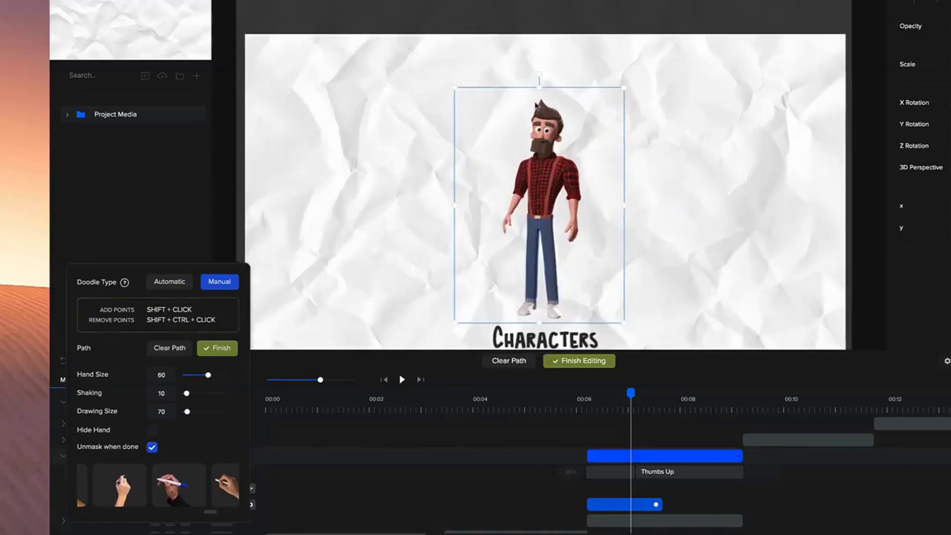
# - Zigzag the doodle path from the tip of the character's hair down across the face and beard to his right shoulder
pyautogui.keyDown('shift'); pyautogui.click(563, 116); pyautogui.keyUp('shift')
pyautogui.keyDown('shift'); pyautogui.click(526, 129); pyautogui.keyUp('shift')
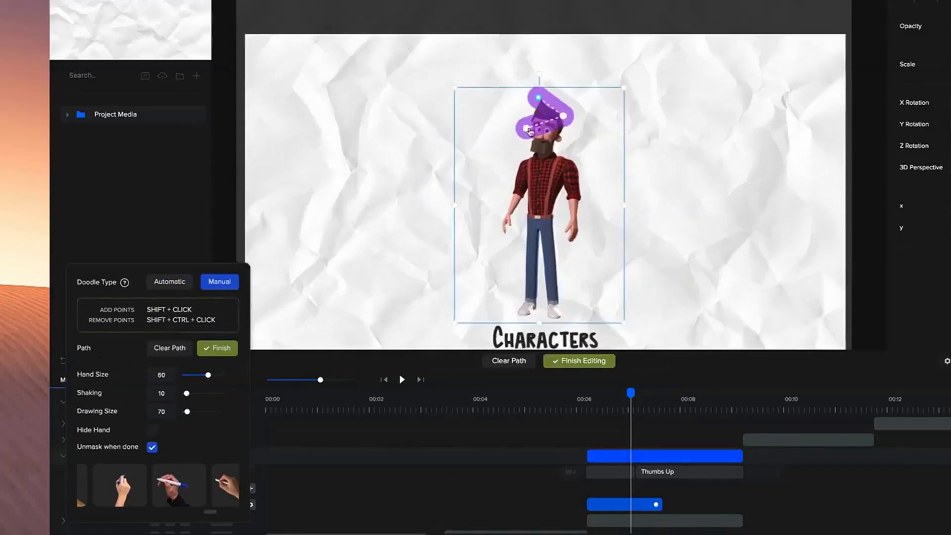
pyautogui.keyDown('shift'); pyautogui.click(558, 130); pyautogui.keyUp('shift')
pyautogui.keyDown('shift'); pyautogui.click(524, 149); pyautogui.keyUp('shift')
pyautogui.keyDown('shift'); pyautogui.click(562, 152); pyautogui.keyUp('shift')
pyautogui.keyDown('shift'); pyautogui.click(518, 169); pyautogui.keyUp('shift')
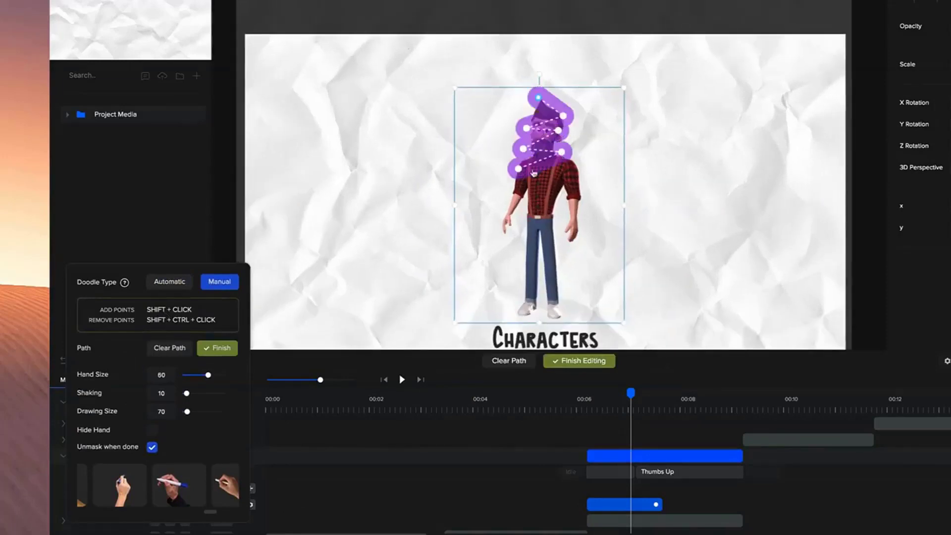
# - Continue the zigzag path across the character's torso and arms and down both legs to the shoes
pyautogui.keyDown('shift'); pyautogui.click(579, 171); pyautogui.keyUp('shift')
pyautogui.keyDown('shift'); pyautogui.click(586, 190); pyautogui.keyUp('shift')
pyautogui.keyDown('shift'); pyautogui.click(498, 203); pyautogui.keyUp('shift')
pyautogui.keyDown('shift'); pyautogui.click(497, 225); pyautogui.keyUp('shift')
pyautogui.keyDown('shift'); pyautogui.click(585, 233); pyautogui.keyUp('shift')
pyautogui.keyDown('shift'); pyautogui.click(515, 252); pyautogui.keyUp('shift')
pyautogui.keyDown('shift'); pyautogui.click(519, 284); pyautogui.keyUp('shift')
pyautogui.keyDown('shift'); pyautogui.click(555, 292); pyautogui.keyUp('shift')
pyautogui.keyDown('shift'); pyautogui.click(521, 305); pyautogui.keyUp('shift')
pyautogui.keyDown('shift'); pyautogui.click(563, 313); pyautogui.keyUp('shift')
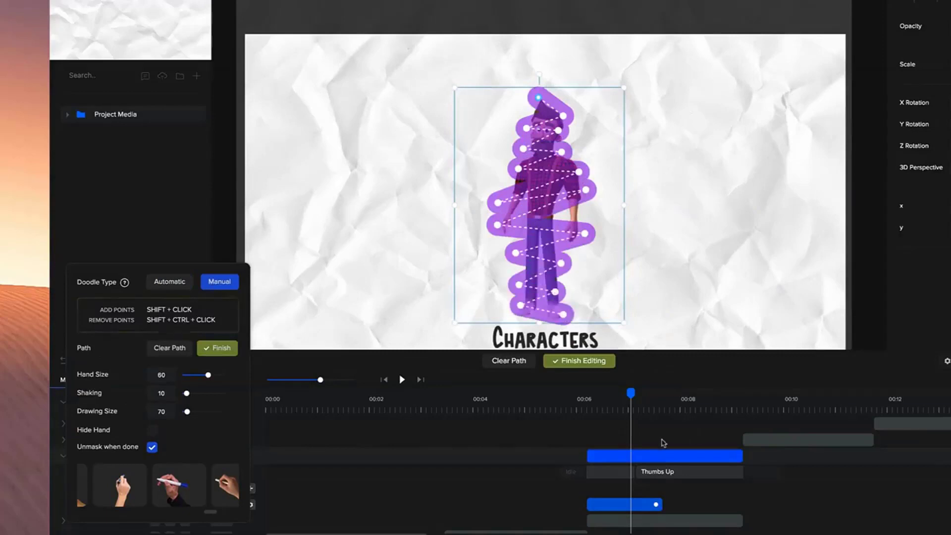
# - Reposition the two path points beside the character's left forearm and left hand to cover more of the arm
pyautogui.scroll(3, 585, 205)
pyautogui.scroll(-1, 550, 243)
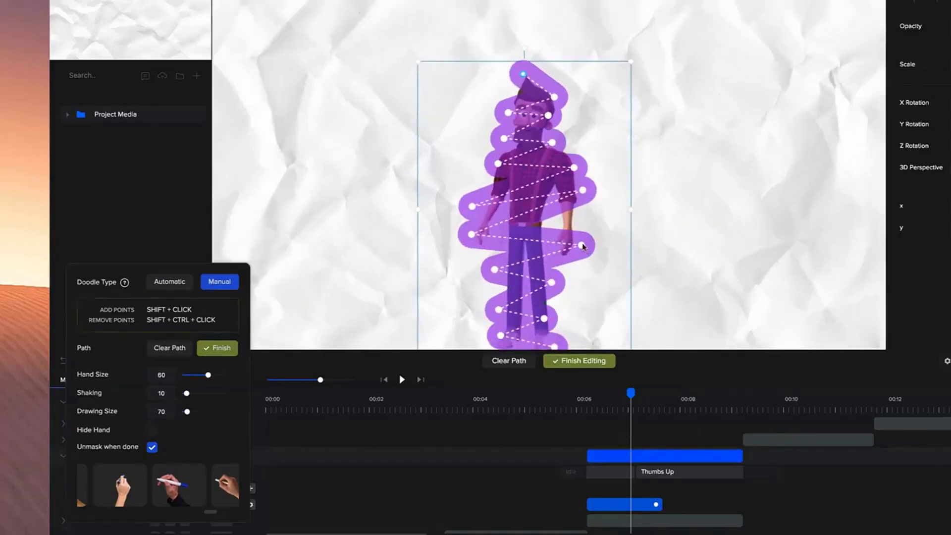
pyautogui.moveTo(583, 244); pyautogui.dragTo(585, 239)
pyautogui.moveTo(583, 192); pyautogui.dragTo(587, 196)
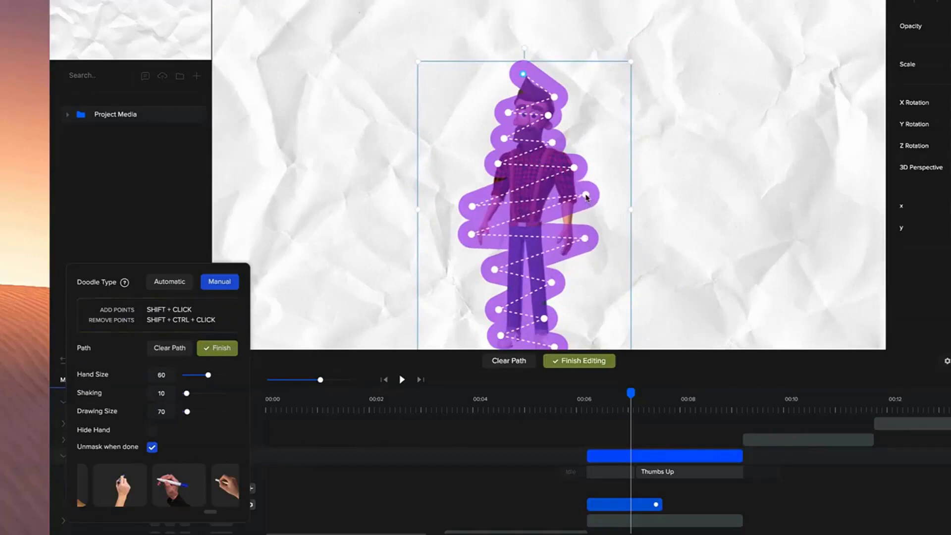
# - Turn off Unmask when done for the character's doodle and finish editing its path
pyautogui.click(152, 448)
pyautogui.moveTo(209, 512); pyautogui.dragTo(91, 518)
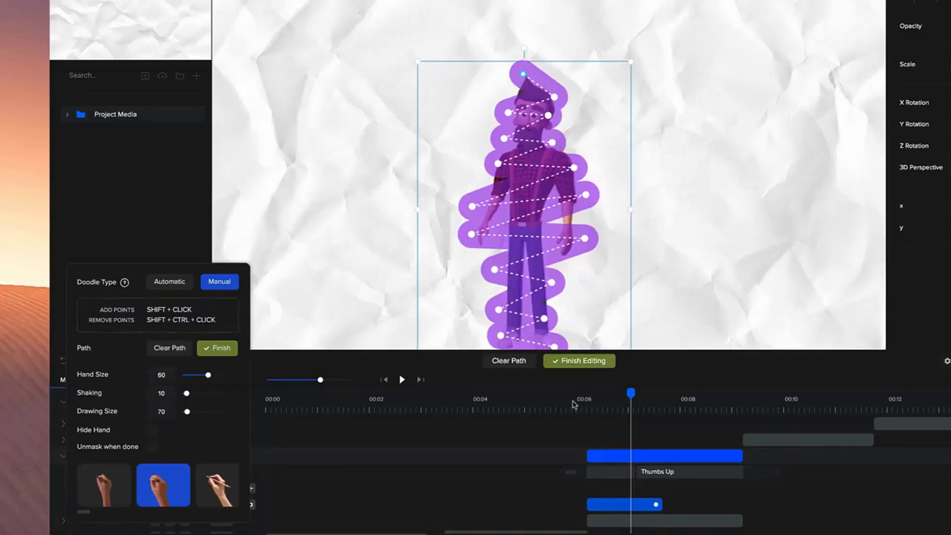
pyautogui.click(574, 403)
pyautogui.click(579, 362)
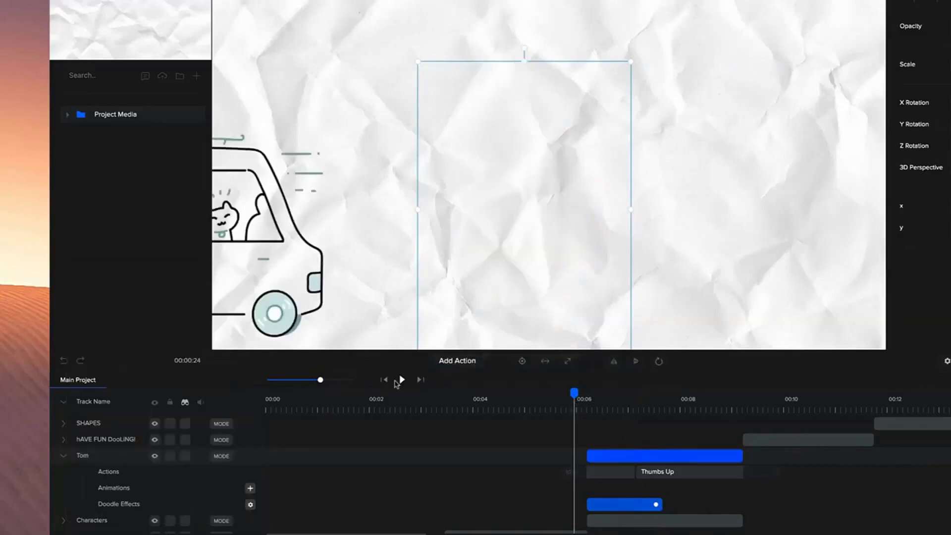
# - Preview the character being drawn into his thumbs-up action and turn Unmask when done back on
pyautogui.click(401, 379)
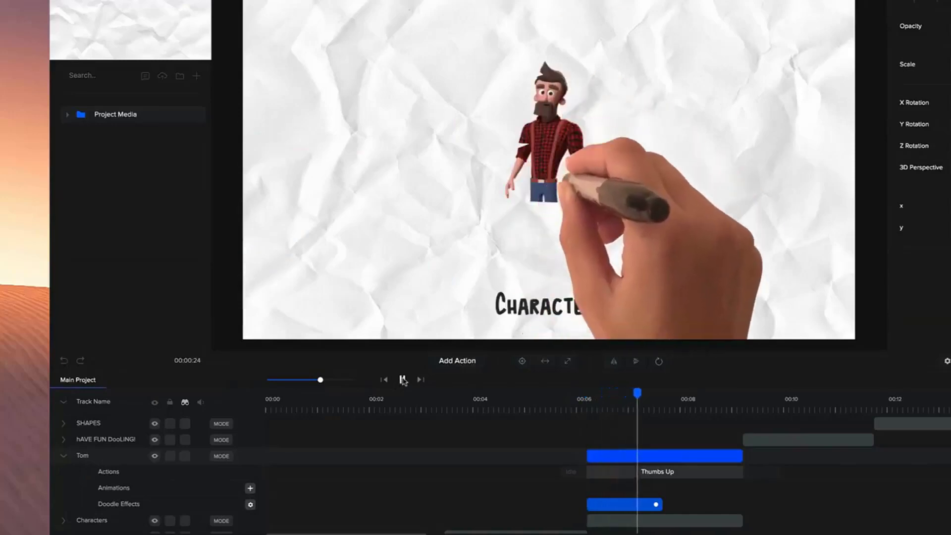
pyautogui.click(403, 380)
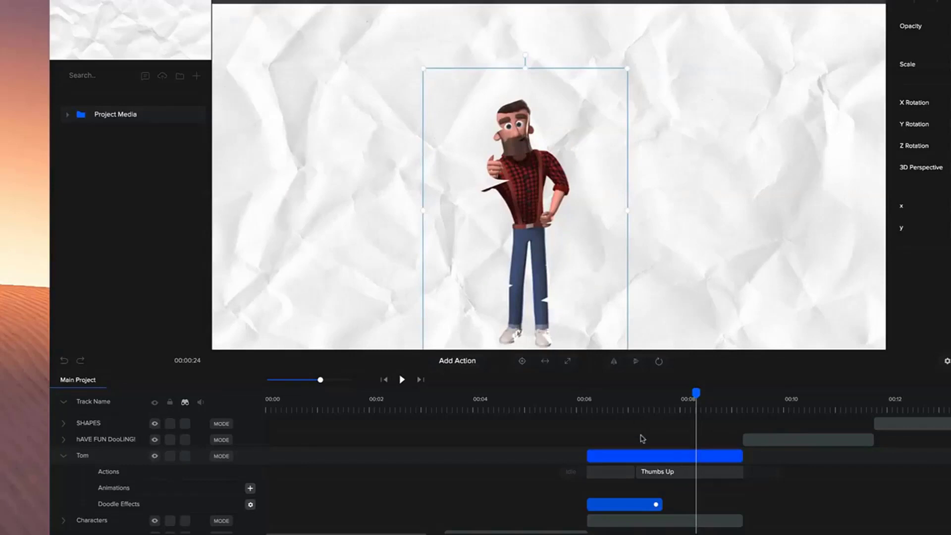
pyautogui.click(250, 505)
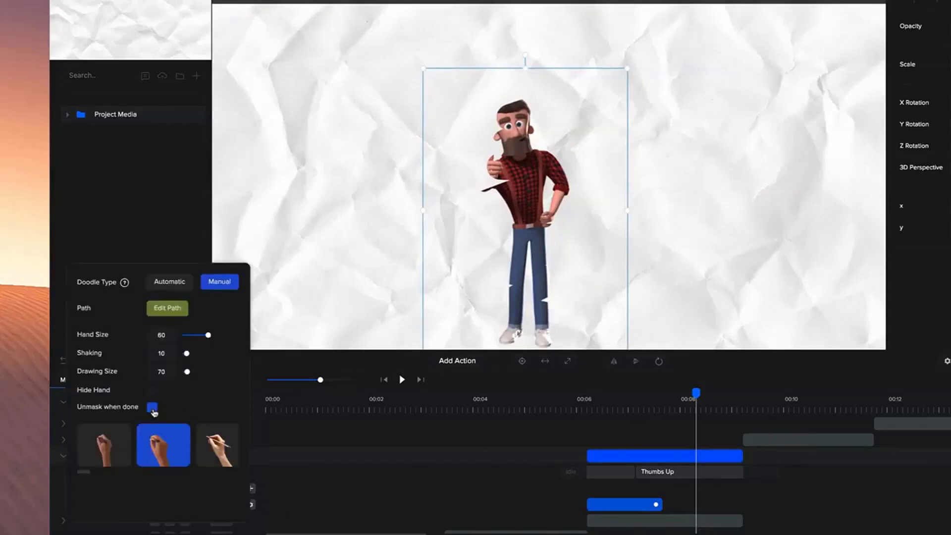
pyautogui.click(152, 407)
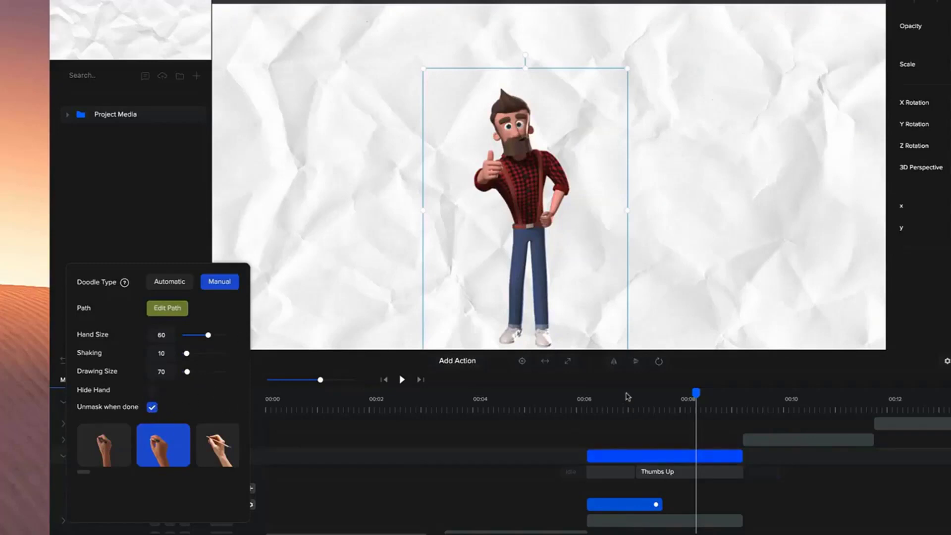
# - Reopen the character's path at about 6.9 seconds and move the points at his right shoulder, neck and hair tip outward
pyautogui.click(627, 396)
pyautogui.click(249, 504)
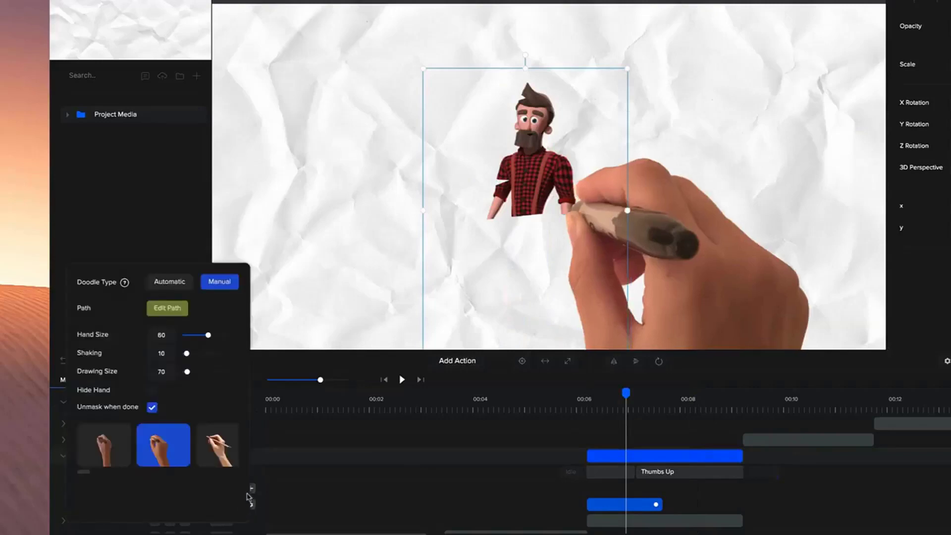
pyautogui.click(167, 307)
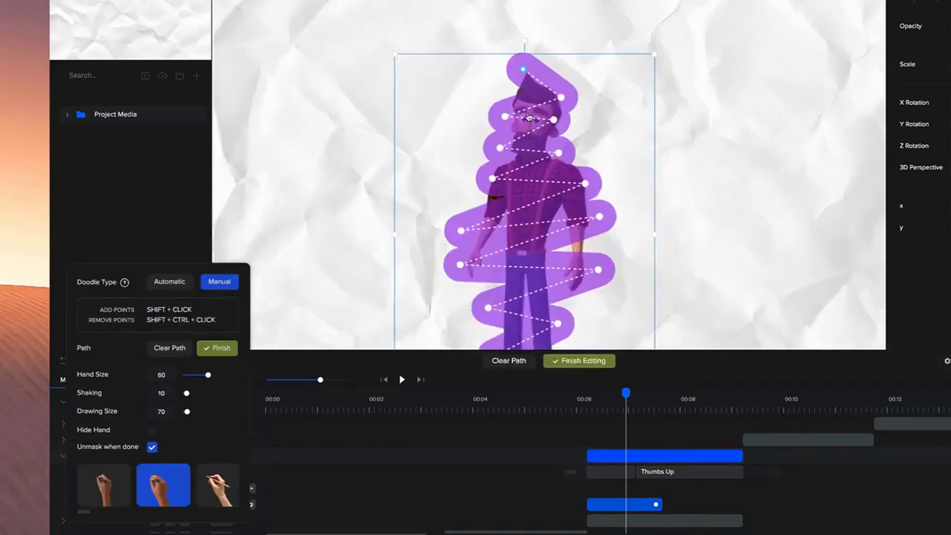
pyautogui.moveTo(485, 191); pyautogui.dragTo(475, 197)
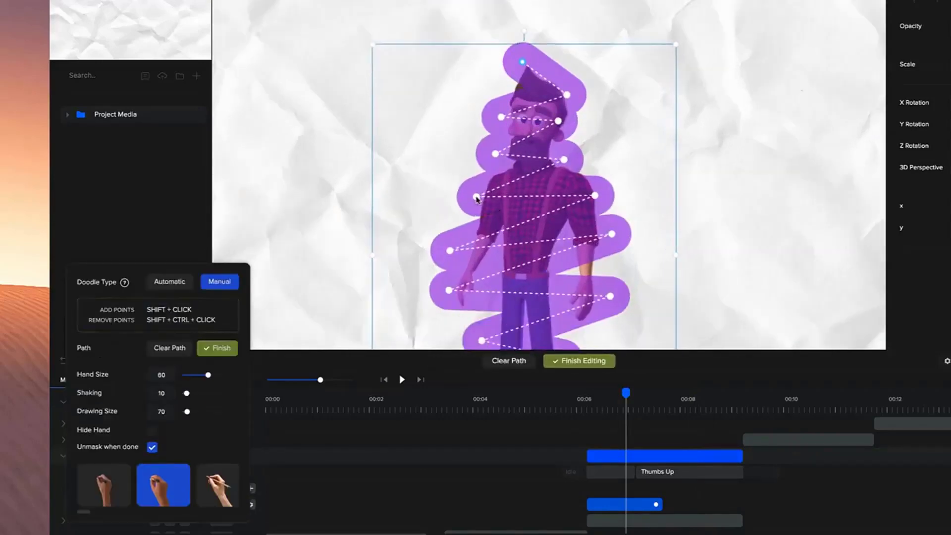
pyautogui.moveTo(564, 160); pyautogui.dragTo(573, 161)
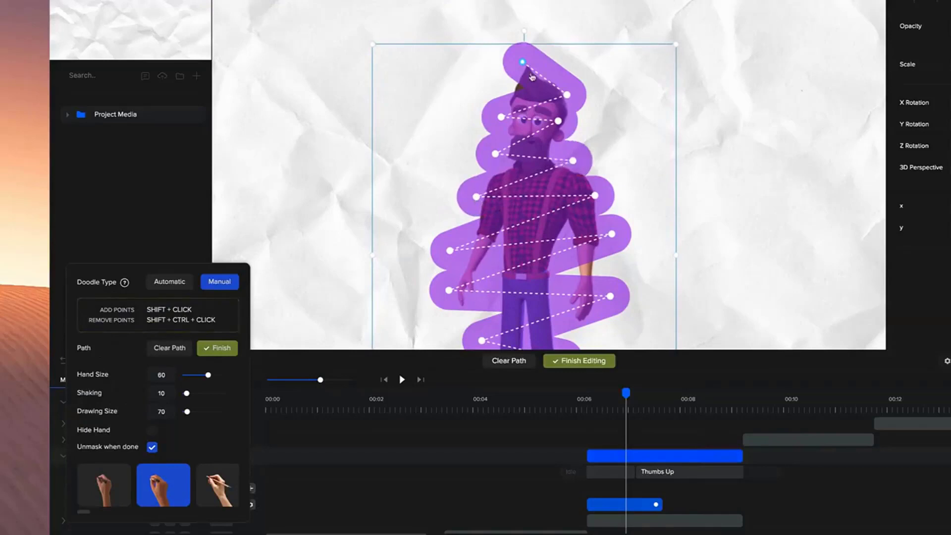
pyautogui.moveTo(523, 62); pyautogui.dragTo(512, 65)
pyautogui.scroll(-10, 531, 314)
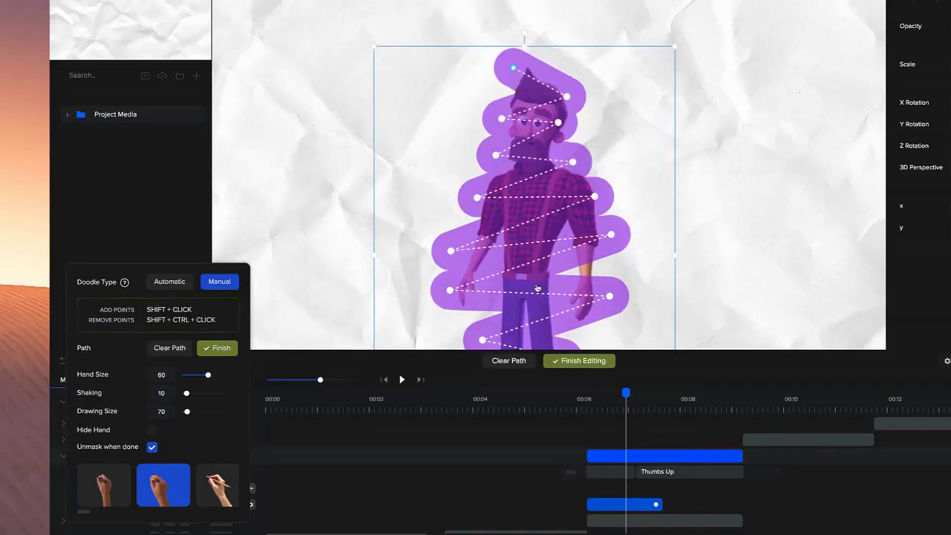
pyautogui.scroll(2, 545, 339)
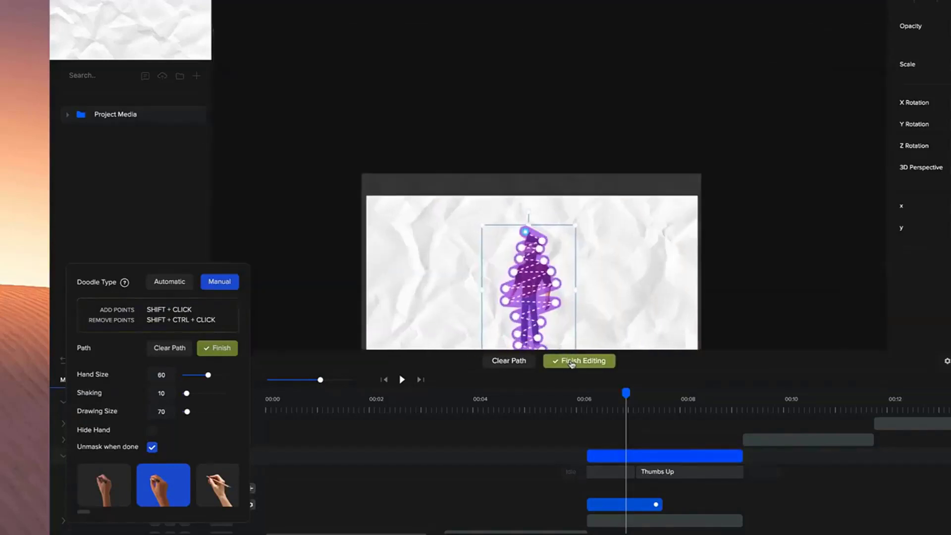
# - Finish editing the character's path and preview his reveal from about 6 seconds
pyautogui.click(570, 360)
pyautogui.moveTo(649, 305); pyautogui.dragTo(655, 232)
pyautogui.scroll(3, 508, 241)
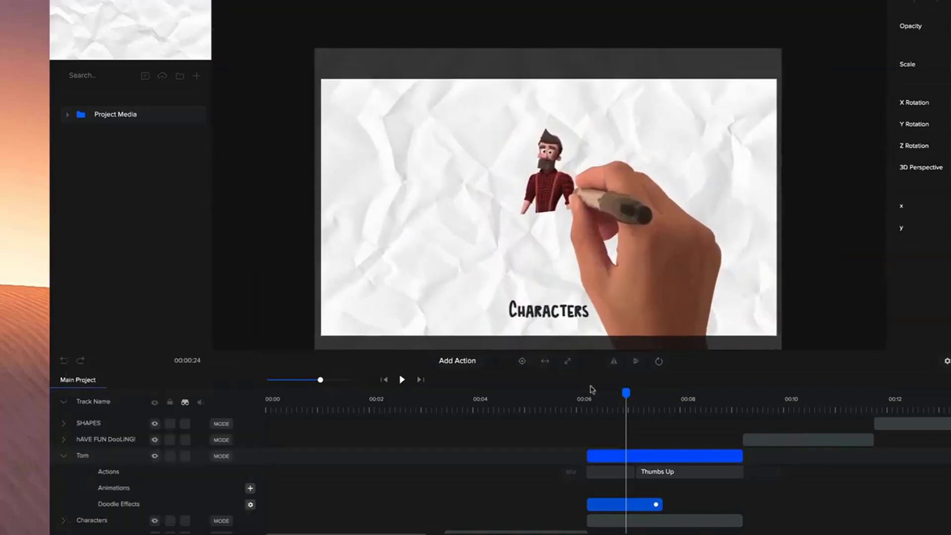
pyautogui.click(584, 394)
pyautogui.press('space')
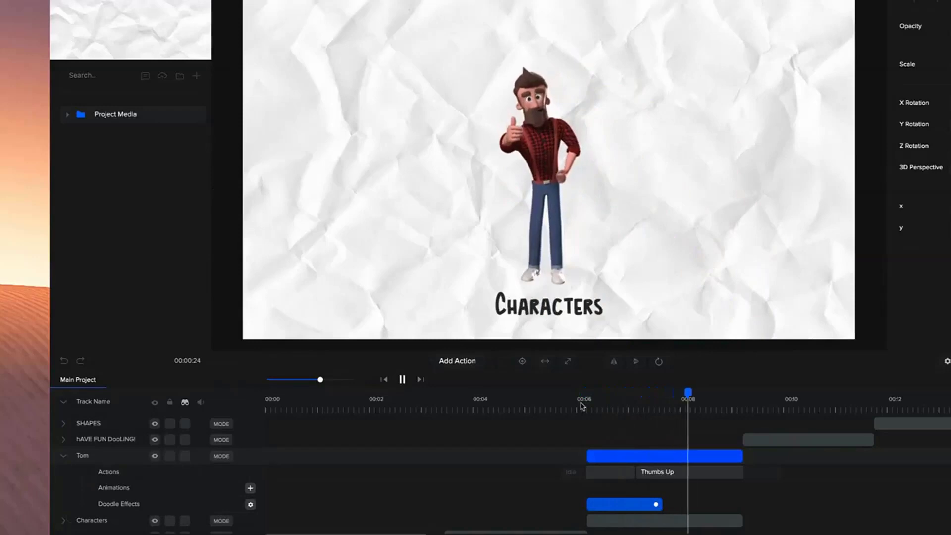
pyautogui.press('space')
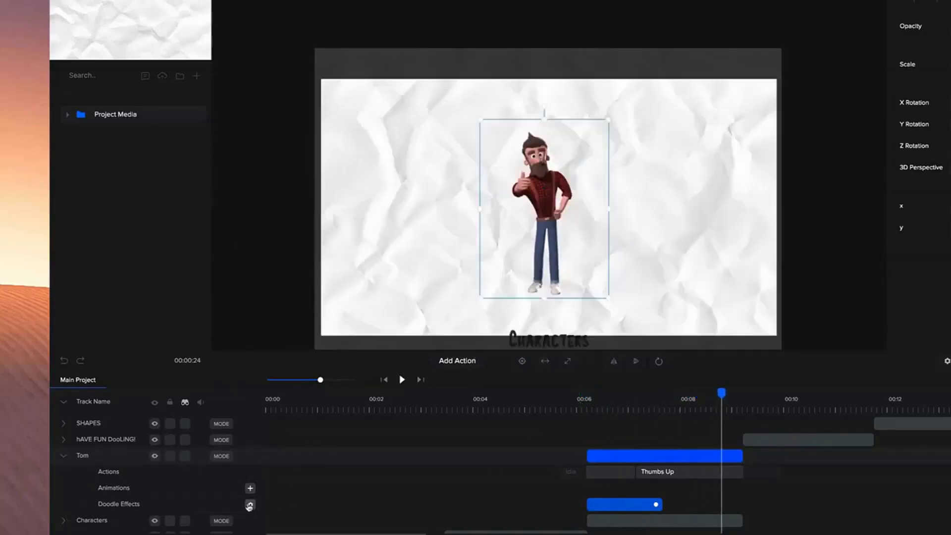
# - Switch the character's doodle effect to the cartoon hand holding a blue pen
pyautogui.click(249, 505)
pyautogui.moveTo(87, 473); pyautogui.dragTo(151, 465)
pyautogui.click(150, 463)
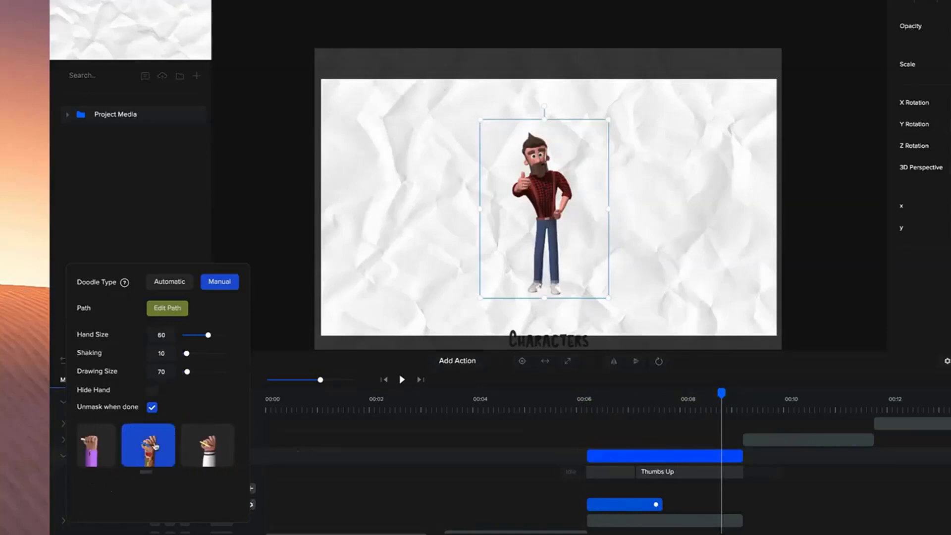
# - Widen the character's path at about 6.9 seconds by moving its hair-tip and left-arm points outward and setting the drawing size to 82
pyautogui.click(168, 308)
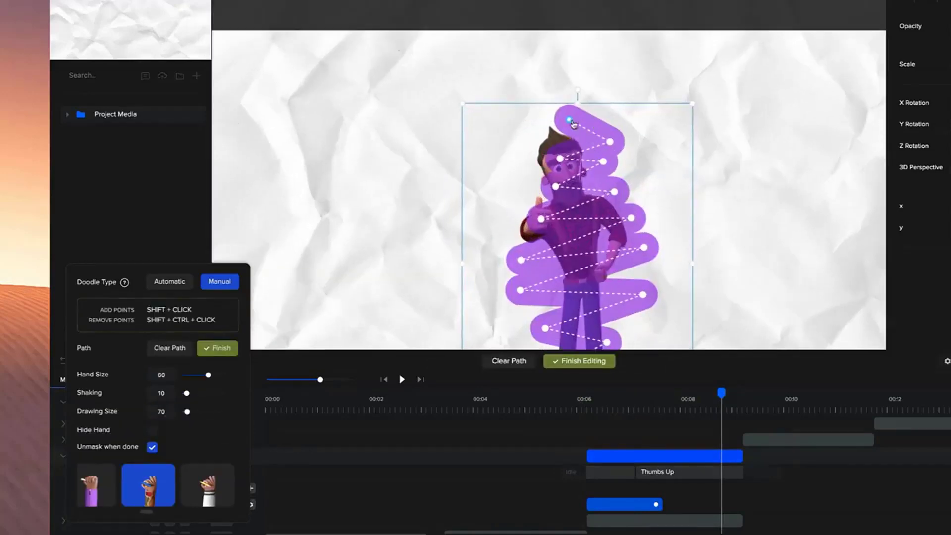
pyautogui.click(629, 397)
pyautogui.moveTo(568, 121); pyautogui.dragTo(560, 118)
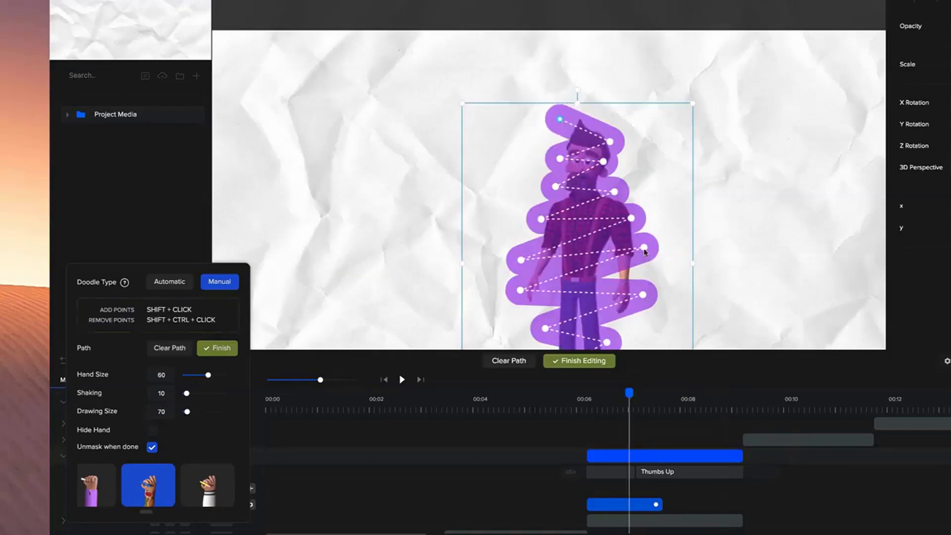
pyautogui.moveTo(644, 247); pyautogui.dragTo(638, 222)
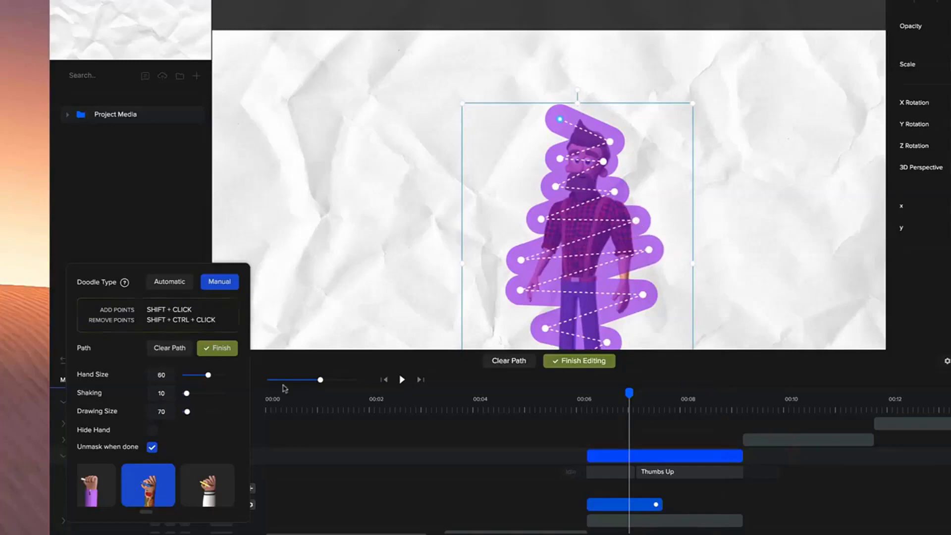
pyautogui.moveTo(187, 412); pyautogui.dragTo(188, 412)
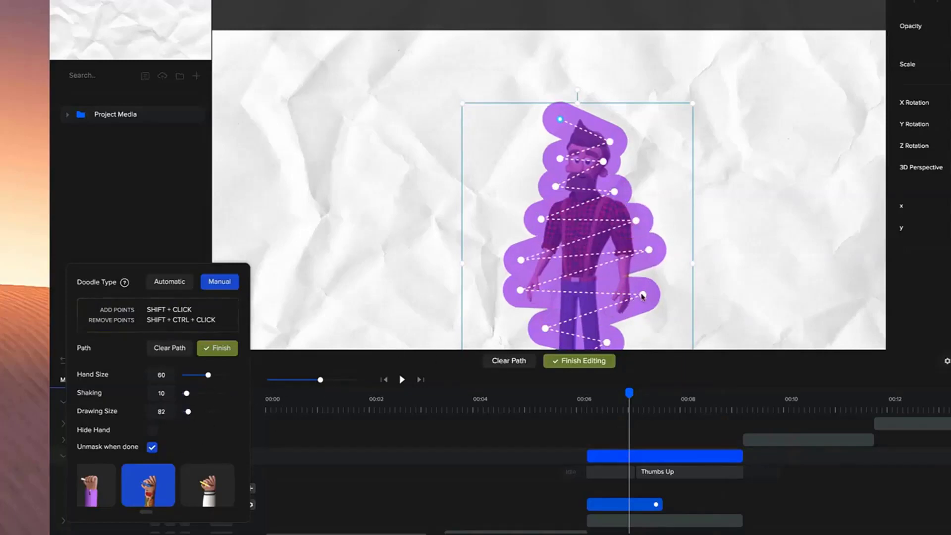
pyautogui.moveTo(643, 294); pyautogui.dragTo(647, 291)
# - Finish editing the widened path and preview the character's reveal from just before 6 seconds
pyautogui.click(573, 406)
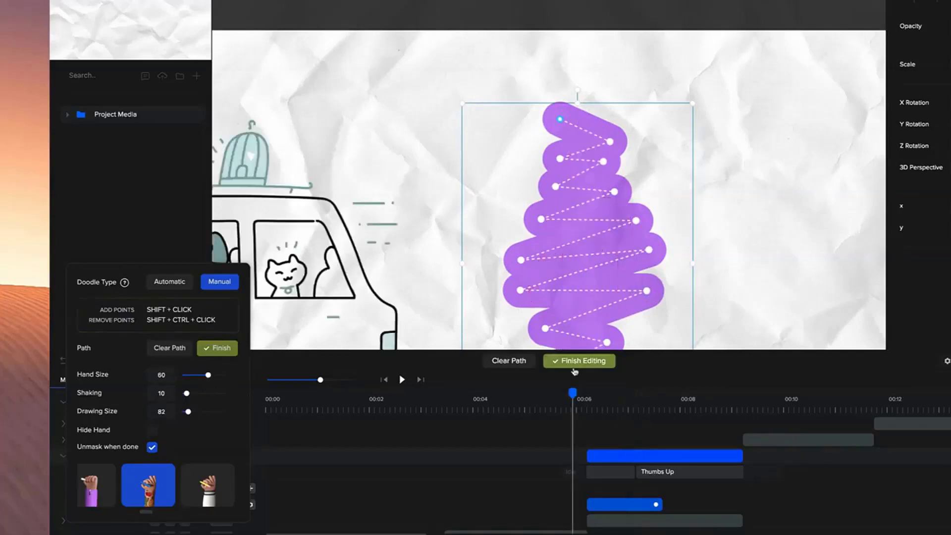
pyautogui.click(579, 360)
pyautogui.press('space')
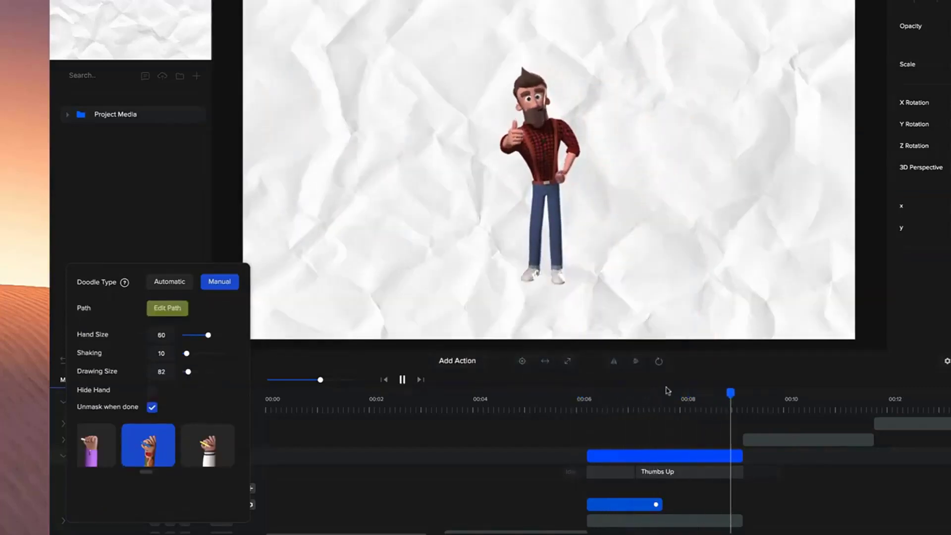
pyautogui.press('space')
# - Shorten the character's doodle effect to end at about 7.1 seconds, near the start of Thumbs Up, and preview it
pyautogui.moveTo(657, 504); pyautogui.dragTo(635, 504)
pyautogui.click(588, 406)
pyautogui.press('space')
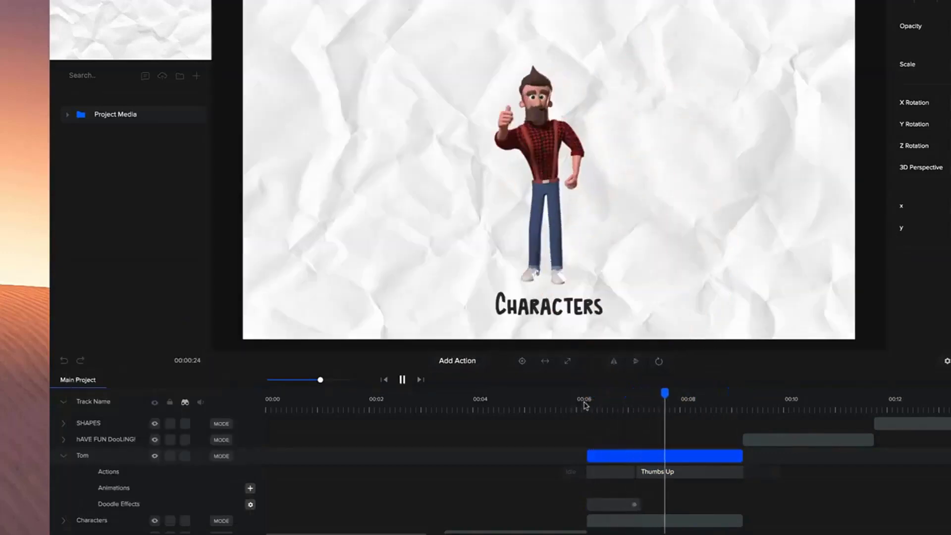
pyautogui.press('space')
# - Examine the idle action before Thumbs Up on the Tom track at about 6.8 seconds
pyautogui.click(621, 411)
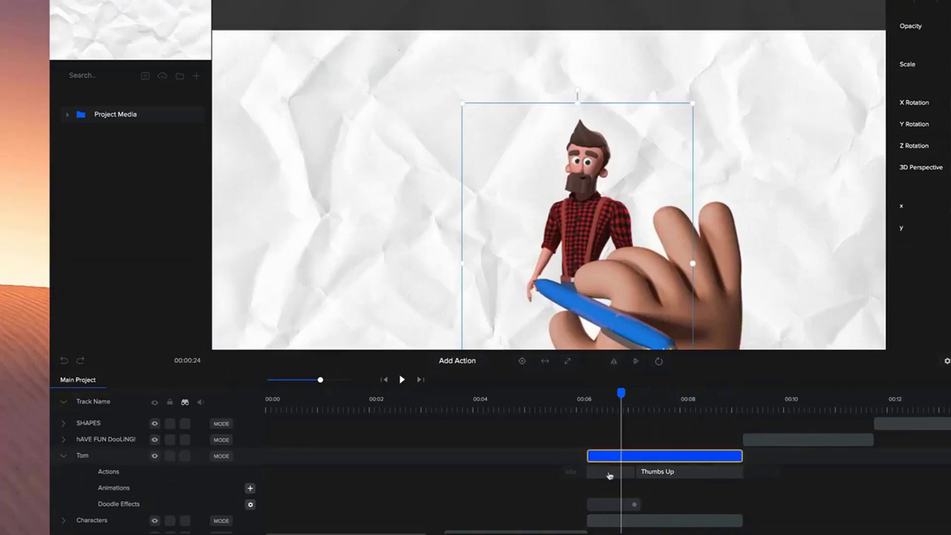
pyautogui.click(596, 470)
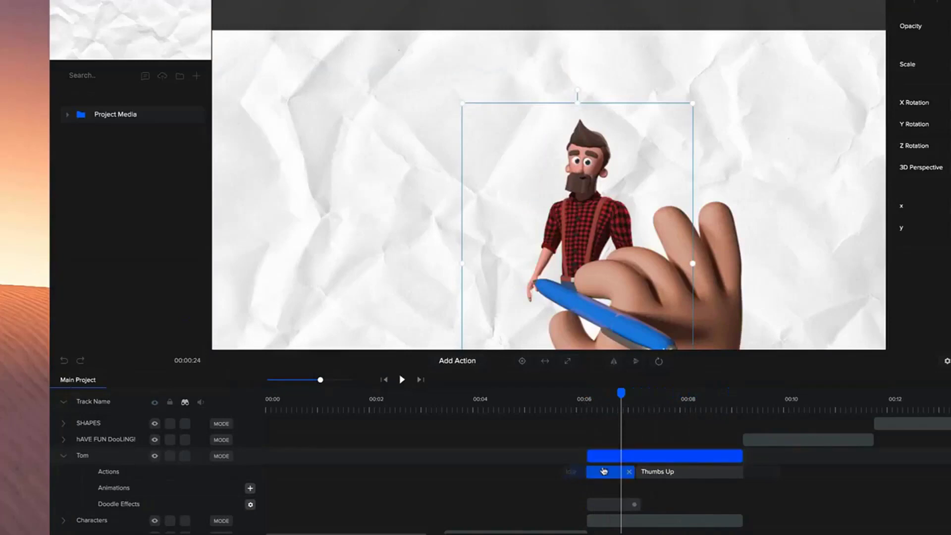
# - Expand the HAVE FUN DooLiNG! text track and examine the settings and hand choices of its Doodle text effect
pyautogui.moveTo(623, 394)
pyautogui.mouseDown()
pyautogui.moveTo(589, 400)
pyautogui.moveTo(597, 408)
pyautogui.moveTo(726, 408)
pyautogui.moveTo(836, 390)
pyautogui.mouseUp()
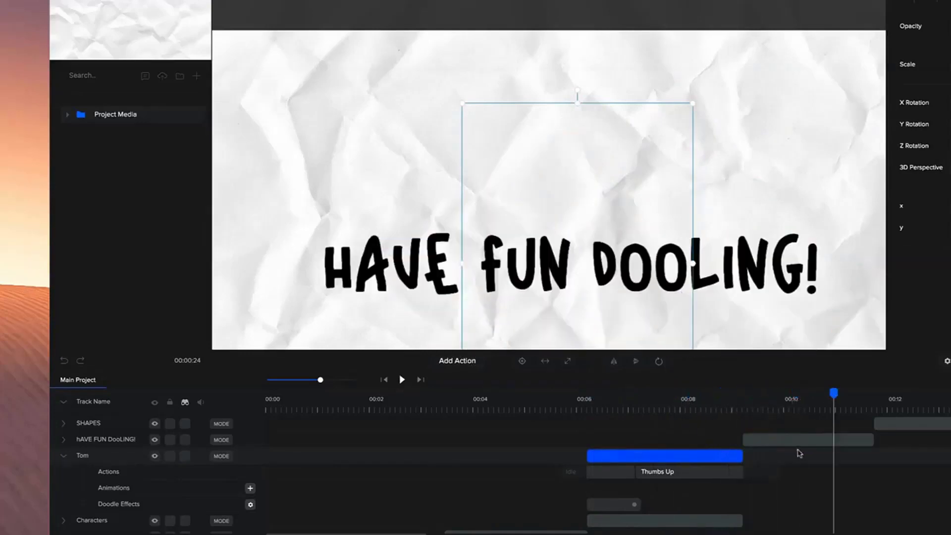
pyautogui.click(800, 440)
pyautogui.scroll(-3, 588, 163)
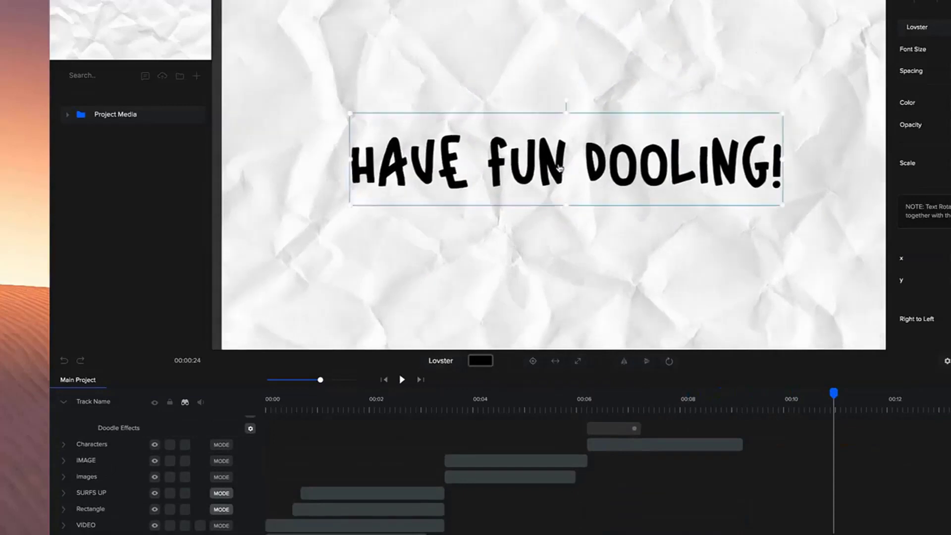
pyautogui.scroll(3, 208, 441)
pyautogui.click(64, 440)
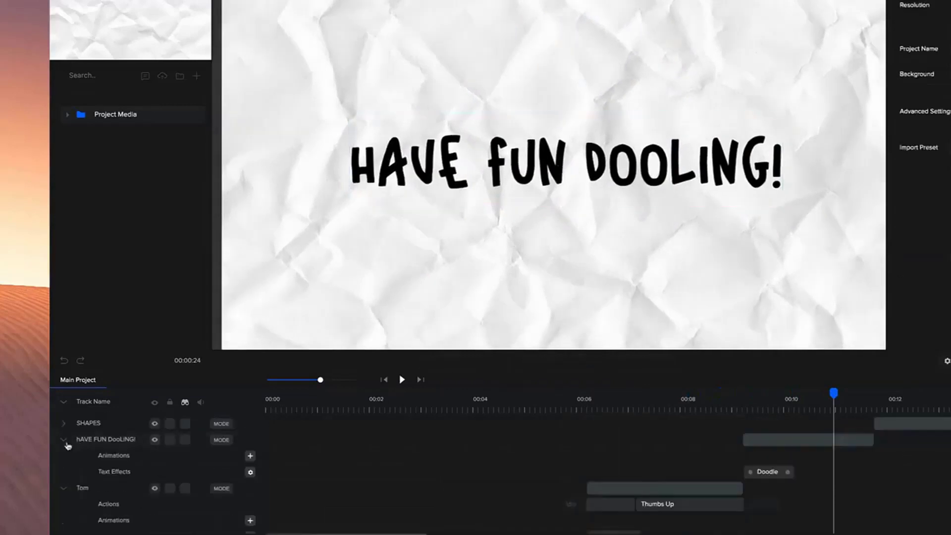
pyautogui.click(768, 476)
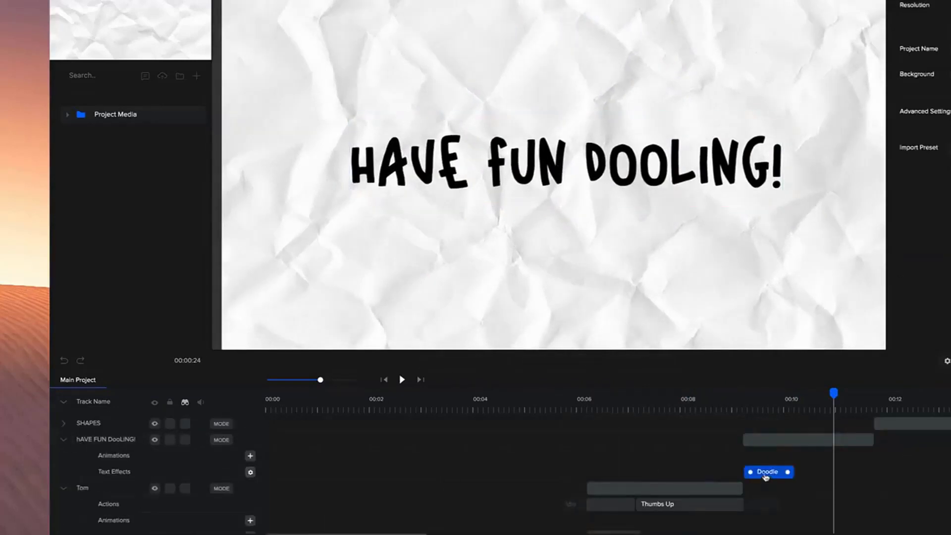
pyautogui.click(250, 472)
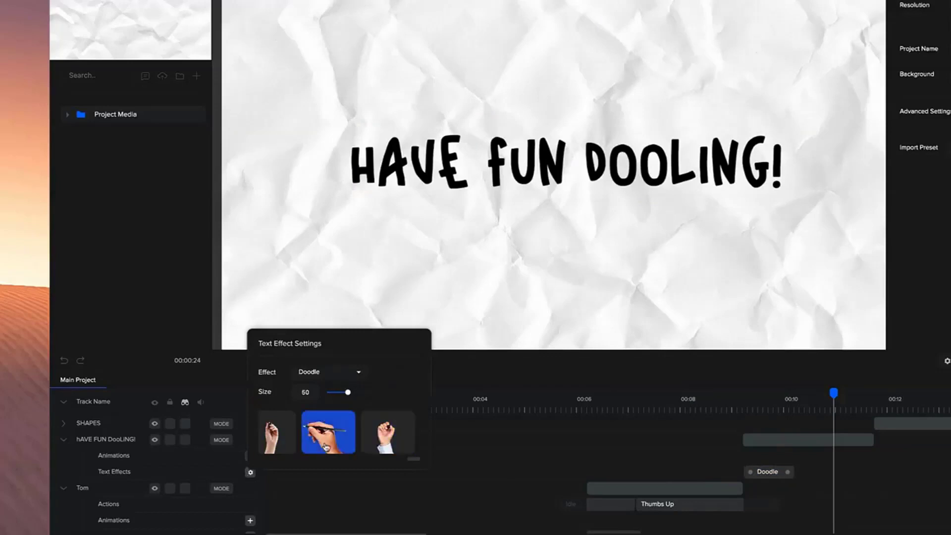
pyautogui.moveTo(414, 458)
pyautogui.mouseDown()
pyautogui.moveTo(293, 453)
pyautogui.moveTo(426, 451)
pyautogui.mouseUp()
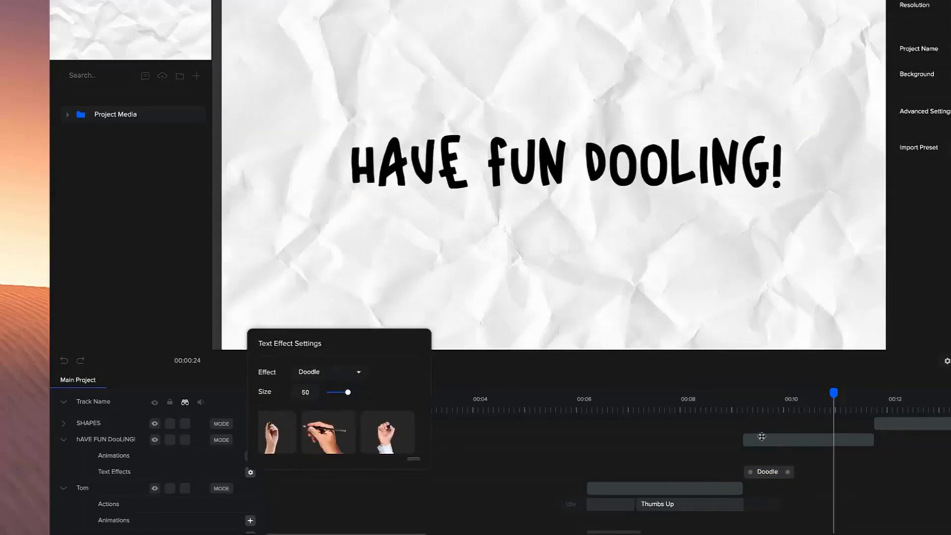
# - Check the HAVE FUN DOOLING! text's motion options and scrub from about 9 seconds through its doodle reveal
pyautogui.click(601, 174)
pyautogui.click(668, 361)
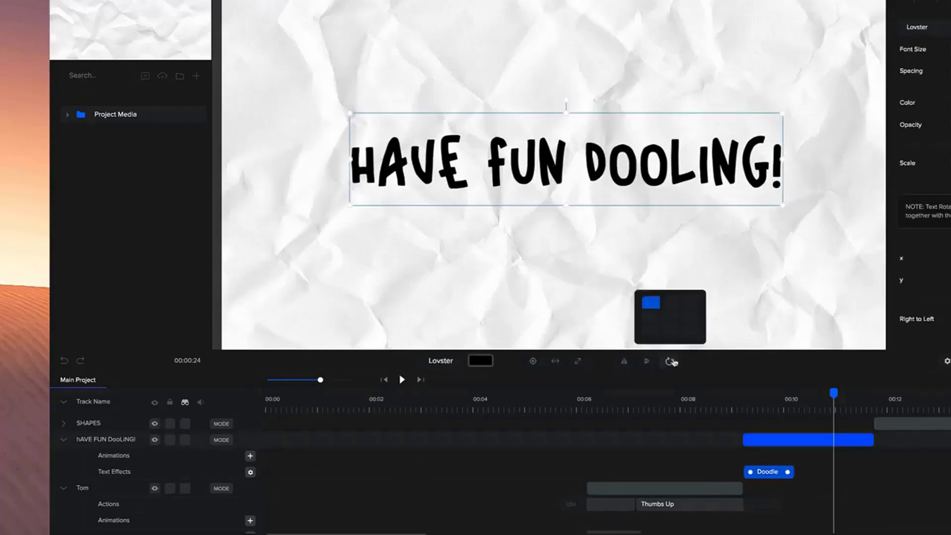
pyautogui.click(654, 310)
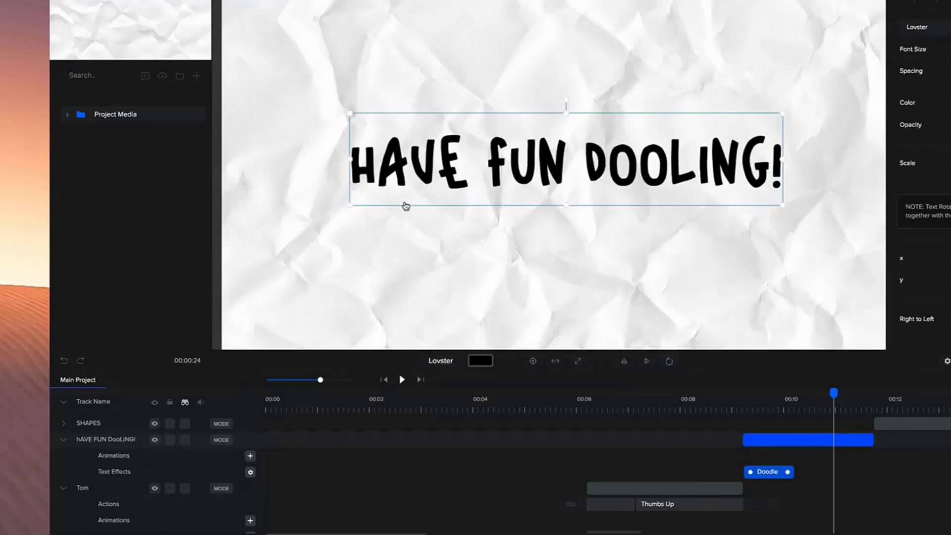
pyautogui.click(737, 405)
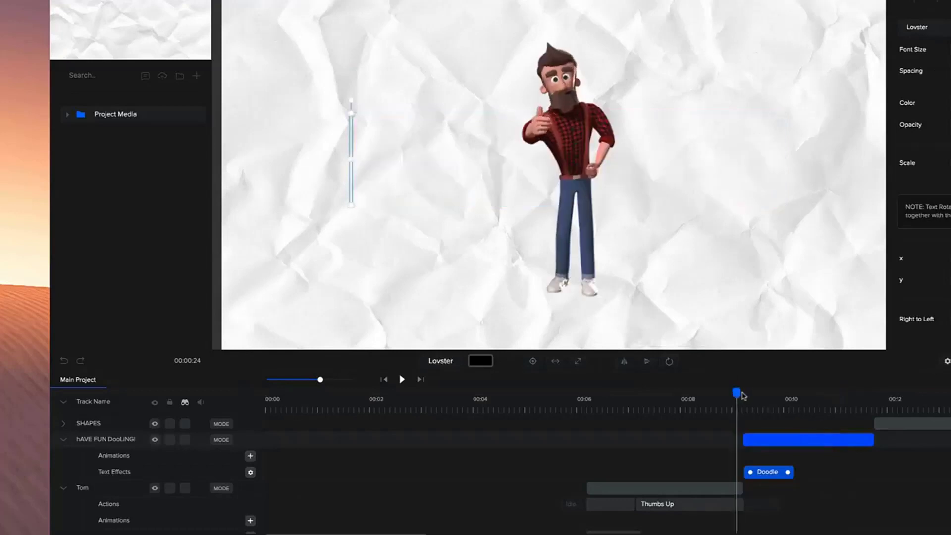
pyautogui.moveTo(743, 396); pyautogui.dragTo(916, 415)
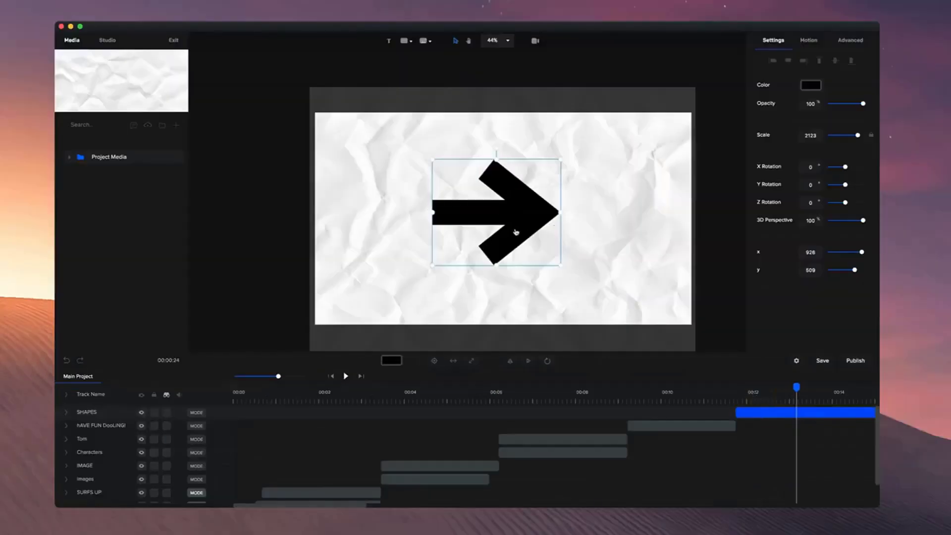
# - Move the black arrow shape to the upper part of the canvas, at about x 883, y 320
pyautogui.moveTo(516, 232); pyautogui.dragTo(523, 303)
pyautogui.moveTo(536, 240); pyautogui.dragTo(536, 123)
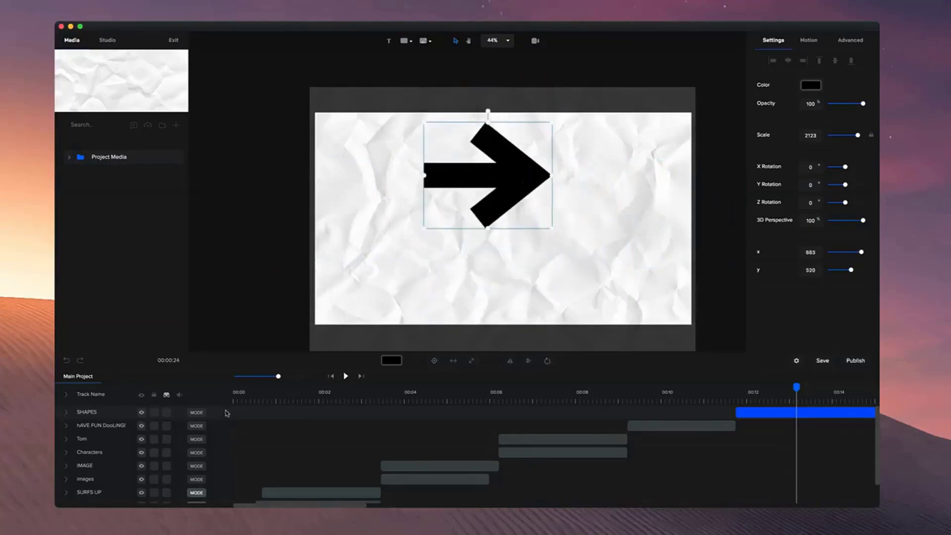
# - Select the range of tracks from SHAPES to IMAGE, and extend a second range from the paper background track up to SHAPES
pyautogui.click(109, 416)
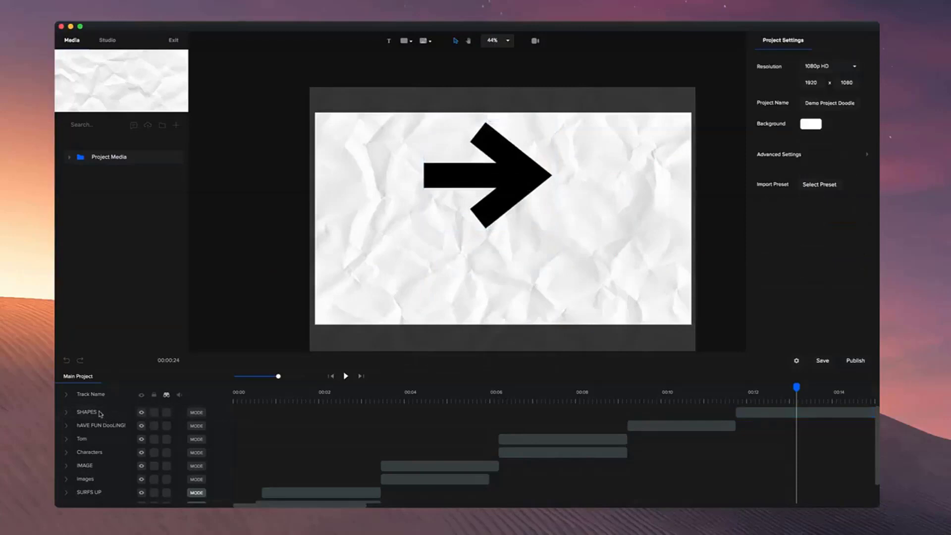
pyautogui.click(101, 414)
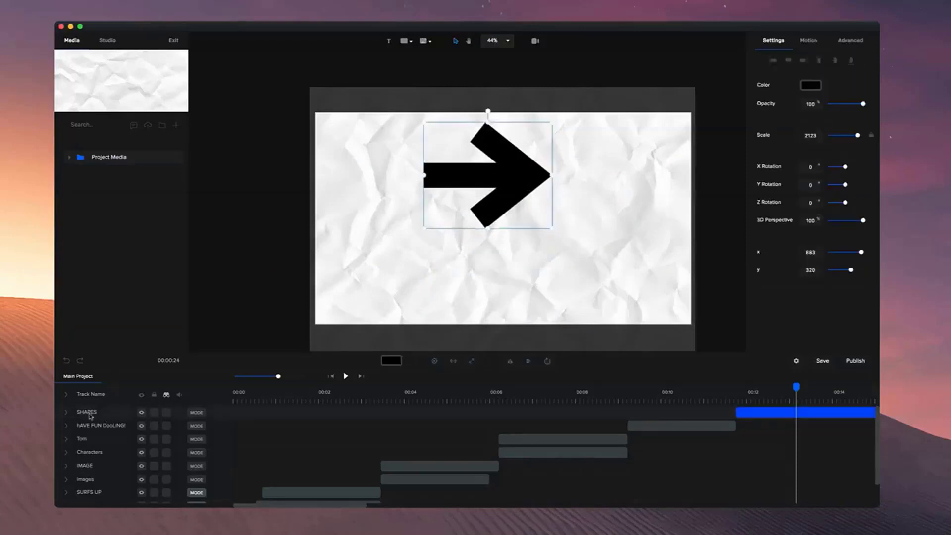
pyautogui.keyDown('shift'); pyautogui.click(94, 468); pyautogui.keyUp('shift')
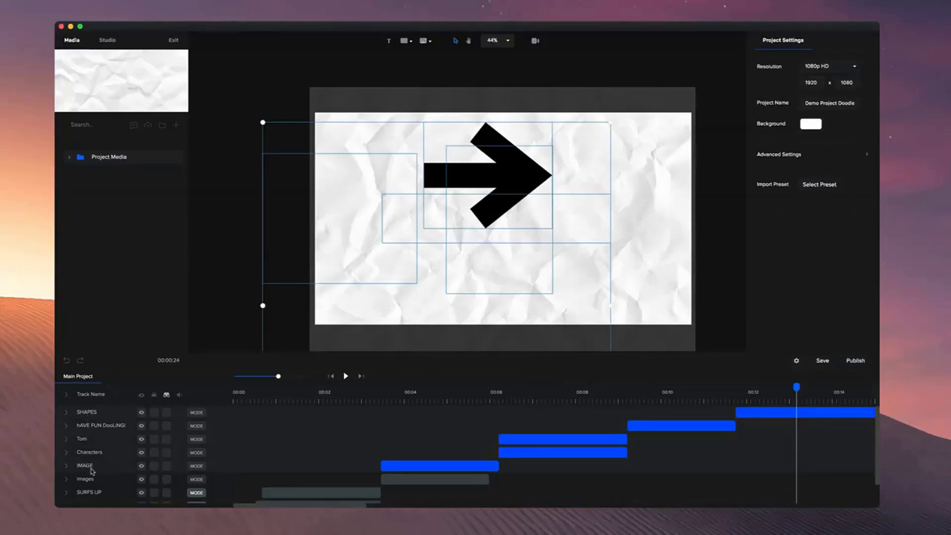
pyautogui.scroll(-2, 92, 471)
pyautogui.click(92, 497)
pyautogui.scroll(2, 94, 446)
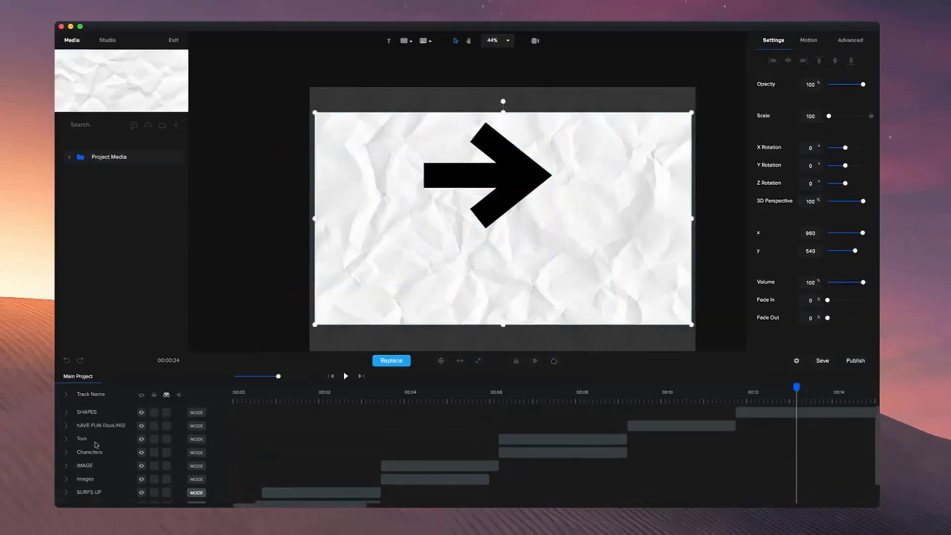
pyautogui.keyDown('shift'); pyautogui.click(87, 412); pyautogui.keyUp('shift')
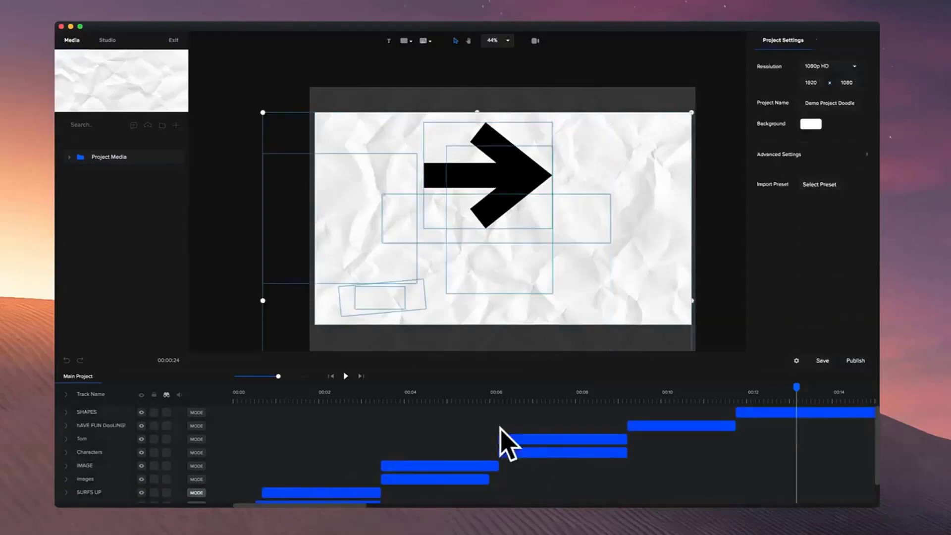
# - Add the SHAPES, HAVE FUN DooLiNG!, Tom, Characters, IMAGE and Images tracks to one selection individually
pyautogui.click(109, 417)
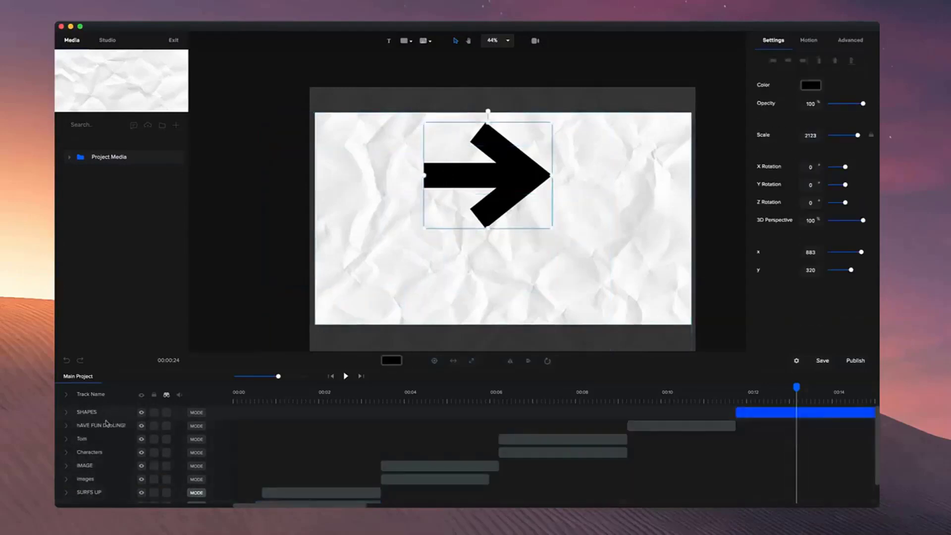
pyautogui.keyDown('shift'); pyautogui.click(108, 427); pyautogui.keyUp('shift')
pyautogui.keyDown('shift'); pyautogui.click(112, 442); pyautogui.keyUp('shift')
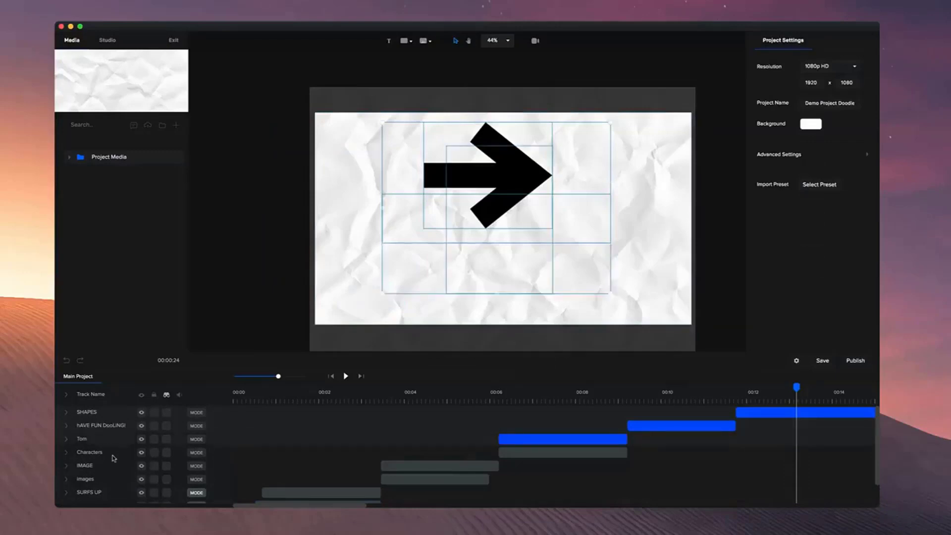
pyautogui.keyDown('shift'); pyautogui.click(108, 483); pyautogui.keyUp('shift')
pyautogui.keyDown('shift'); pyautogui.click(107, 467); pyautogui.keyUp('shift')
pyautogui.keyDown('shift'); pyautogui.click(109, 459); pyautogui.keyUp('shift')
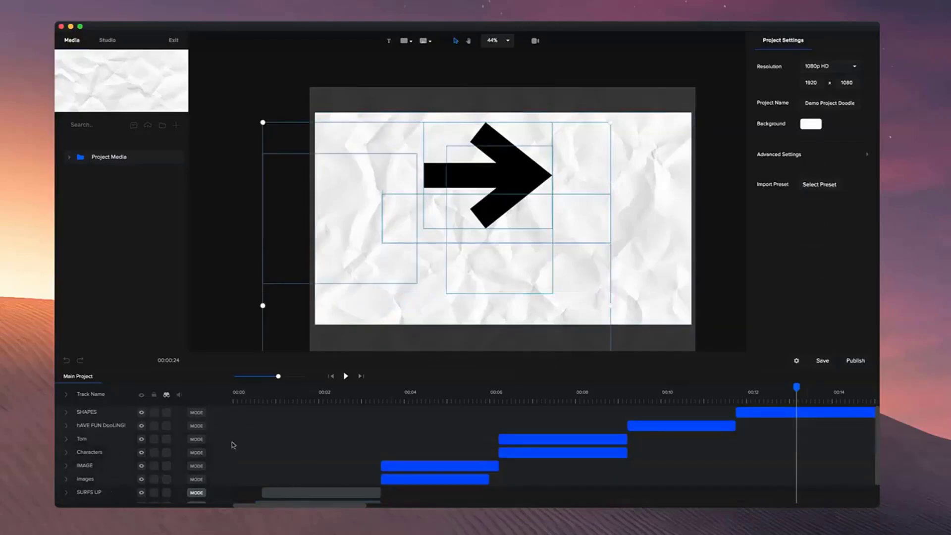
# - Scrub the timeline with the tracks selected, stop at about 10.3 seconds and clear the selection
pyautogui.click(528, 400)
pyautogui.click(448, 391)
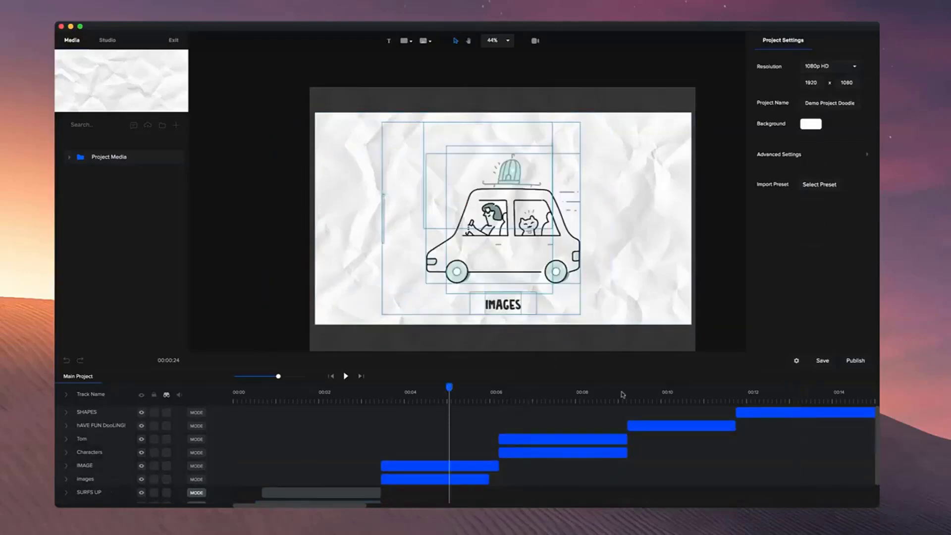
pyautogui.moveTo(622, 395); pyautogui.dragTo(681, 396)
pyautogui.click(710, 281)
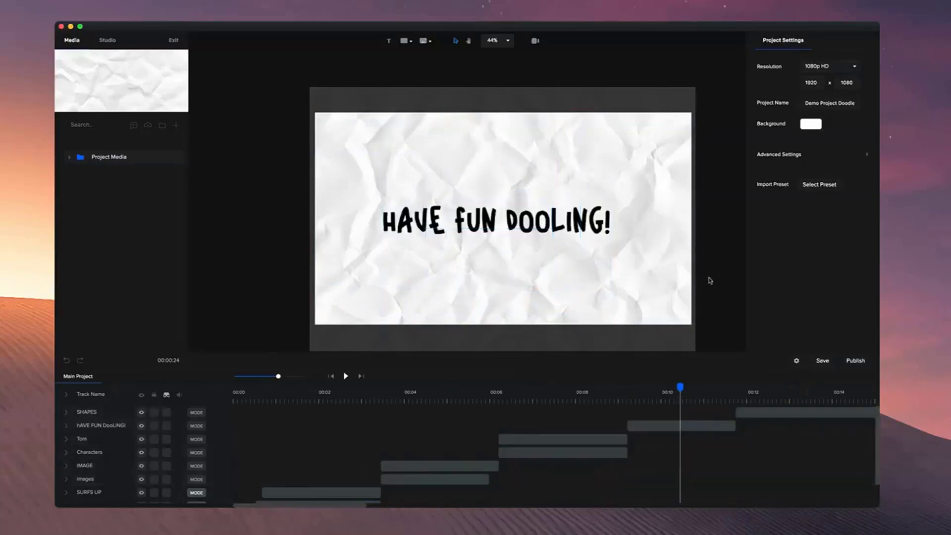